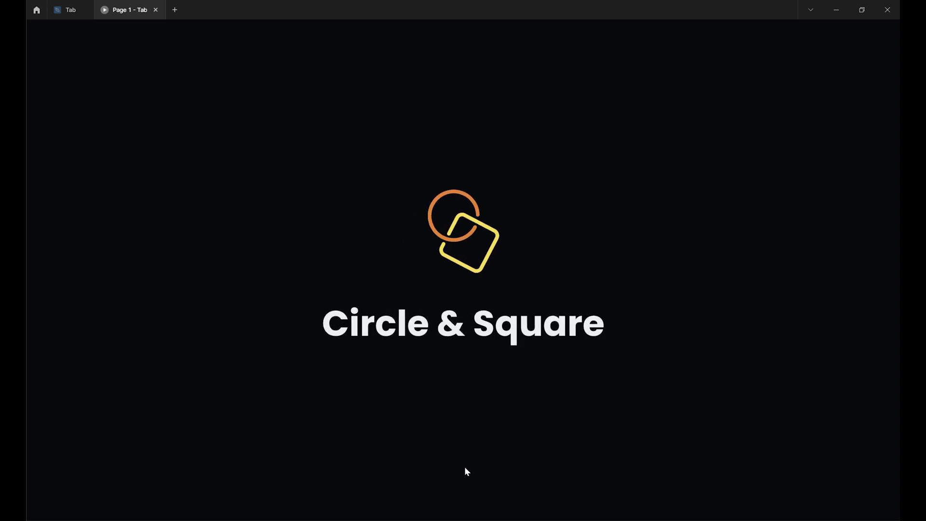
Step: Close the 'Page 1 - Tab' prototype preview to get back to the Tab file's canvas
{"action": "key", "text": "ctrl+w"}
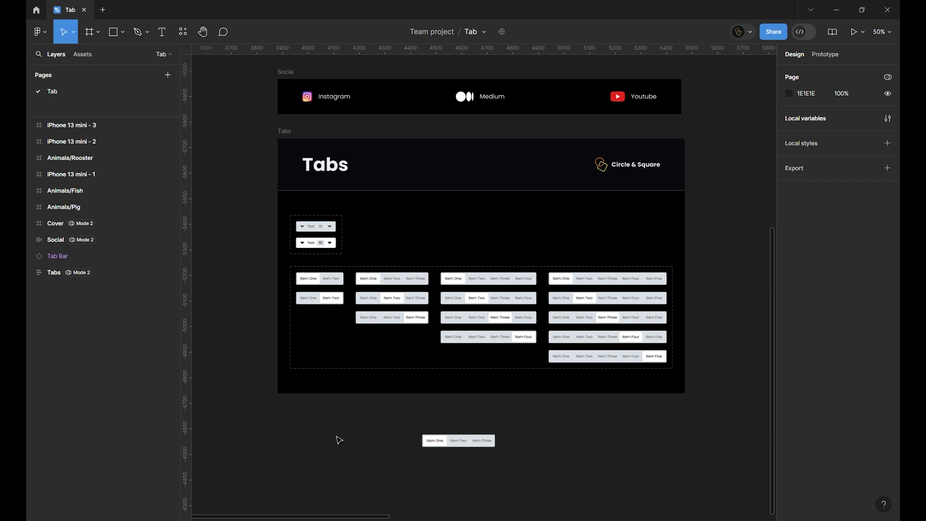
Step: Zoom to the three-item Tab Bar and switch its selected tab to Item Three, then Item Two
{"action": "key", "text": "shift+0"}
{"action": "left_click_drag", "start_coordinate": [295, 428], "coordinate": [448, 425]}
{"action": "scroll", "coordinate": [500, 434], "scroll_direction": "right", "scroll_amount": 6}
{"action": "scroll", "coordinate": [407, 465], "scroll_direction": "down", "scroll_amount": 4}
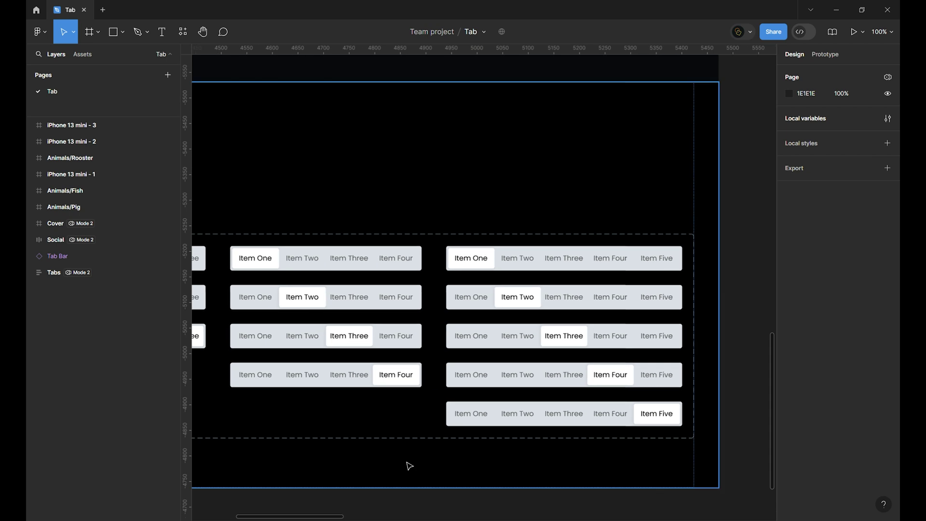
{"action": "key", "text": "ctrl+plus"}
{"action": "left_click", "coordinate": [532, 377]}
{"action": "left_click", "coordinate": [839, 221]}
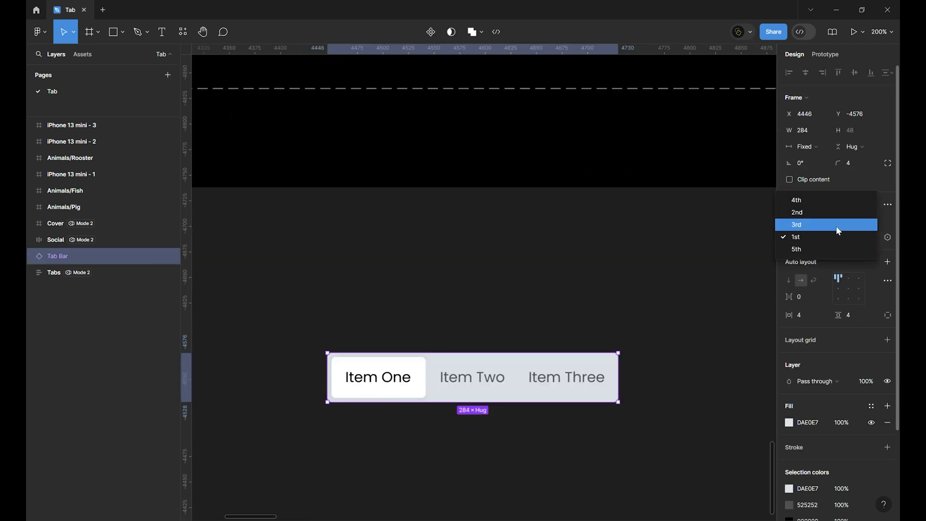
{"action": "left_click", "coordinate": [835, 226]}
{"action": "left_click", "coordinate": [860, 238]}
Step: Set the Tab Bar to five items and try Item Four, Two and Three as active
{"action": "left_click", "coordinate": [834, 224]}
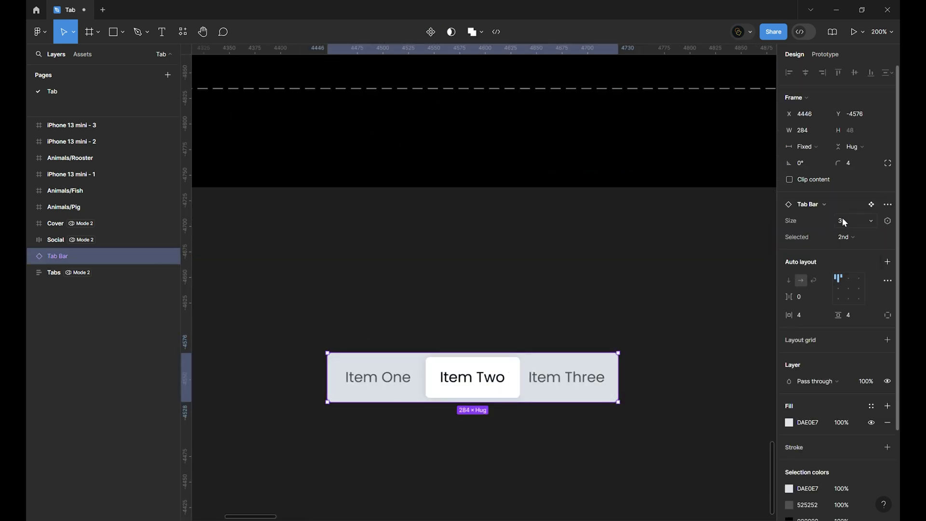
{"action": "left_click", "coordinate": [842, 220]}
{"action": "left_click", "coordinate": [856, 251]}
{"action": "left_click", "coordinate": [844, 237]}
{"action": "left_click", "coordinate": [819, 224]}
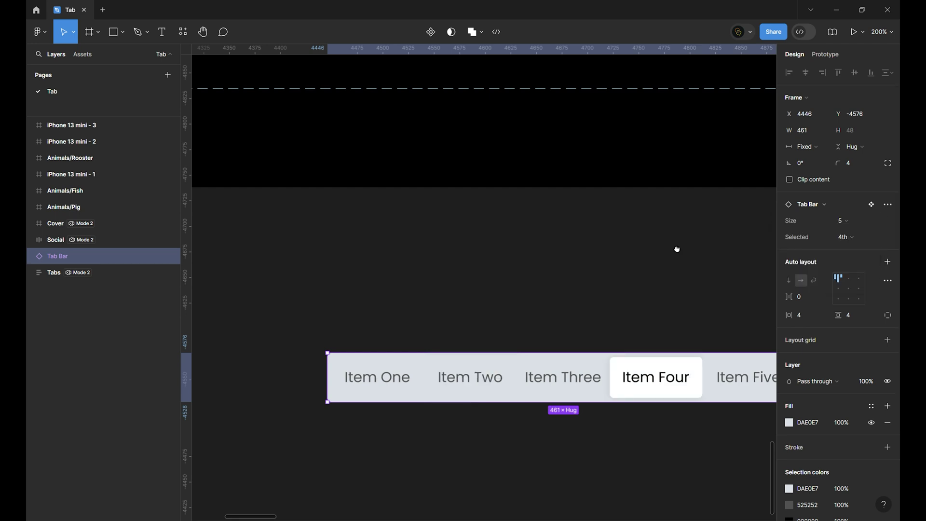
{"action": "scroll", "coordinate": [675, 248], "scroll_direction": "right", "scroll_amount": 3}
{"action": "left_click", "coordinate": [842, 237]}
{"action": "left_click", "coordinate": [842, 249]}
Step: Reset the Tab Bar to Size 3 with the 1st item selected
{"action": "left_click", "coordinate": [843, 241]}
{"action": "left_click", "coordinate": [841, 250]}
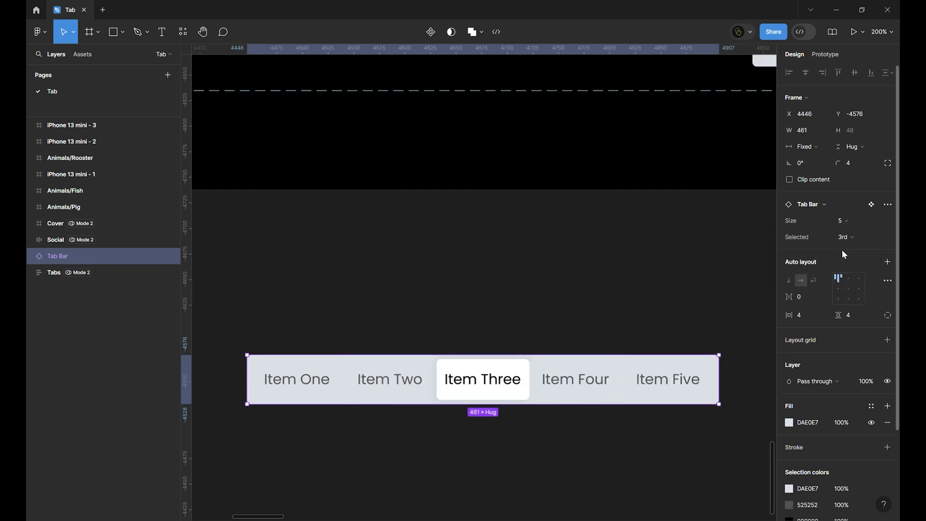
{"action": "left_click", "coordinate": [842, 241]}
{"action": "left_click", "coordinate": [846, 249]}
{"action": "left_click", "coordinate": [842, 220]}
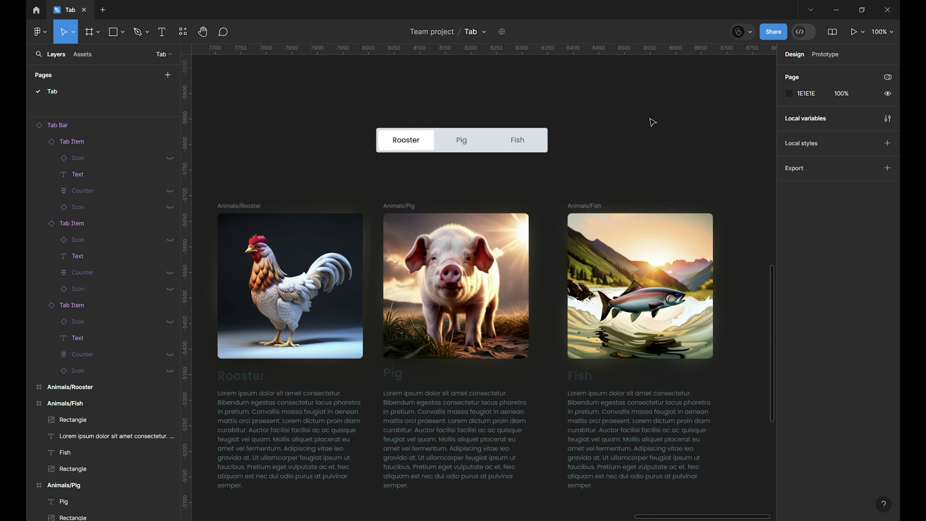
{"action": "scroll", "coordinate": [639, 123], "scroll_direction": "down", "scroll_amount": 1}
{"action": "scroll", "coordinate": [639, 123], "scroll_direction": "left", "scroll_amount": 1}
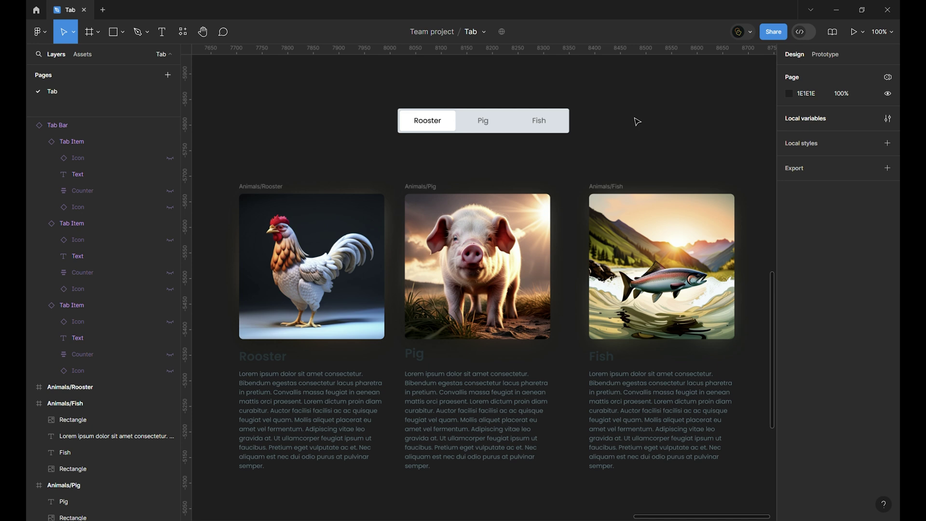
Step: Create an Android Small frame and place it beside the Fish card
{"action": "key", "text": "minus"}
{"action": "key", "text": "f"}
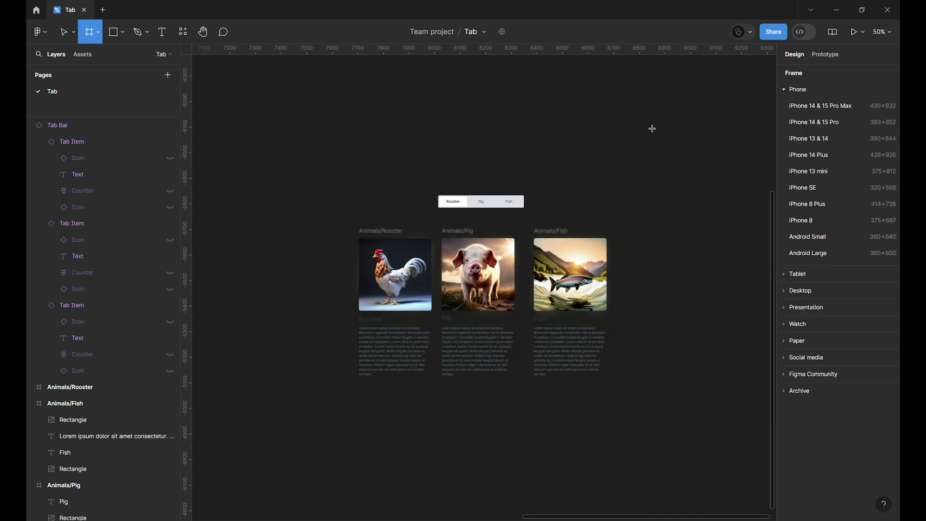
{"action": "left_click", "coordinate": [842, 242]}
{"action": "left_click_drag", "start_coordinate": [652, 196], "coordinate": [655, 236]}
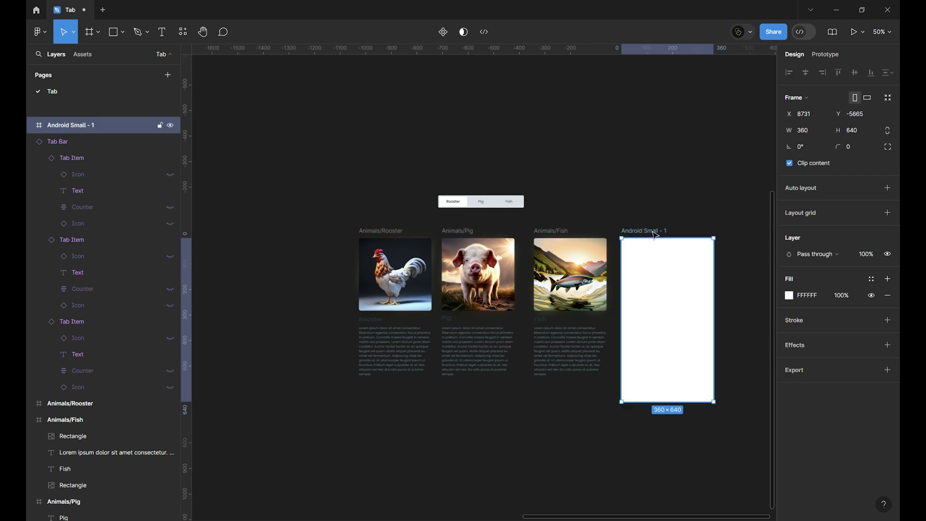
Step: Move the Tab Bar to the frame's top and the Rooster card beneath it
{"action": "left_click_drag", "start_coordinate": [462, 209], "coordinate": [653, 256]}
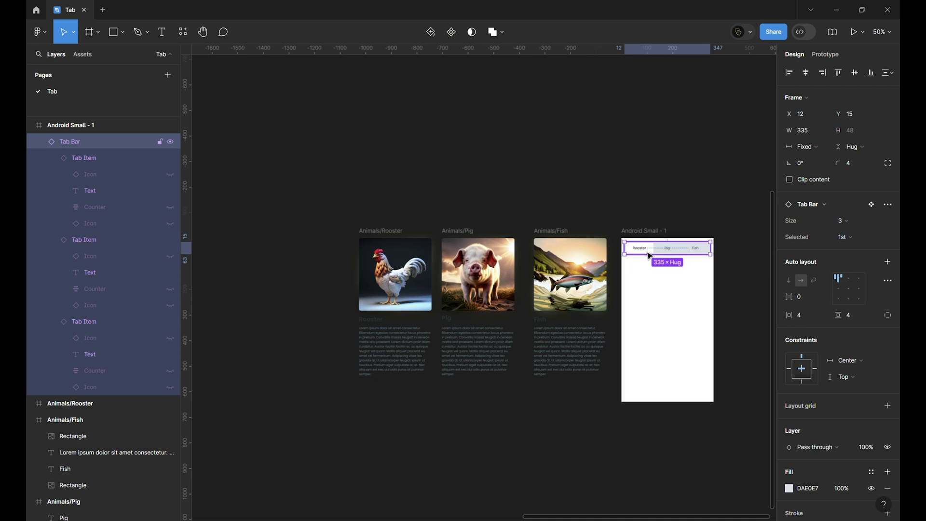
{"action": "left_click", "coordinate": [676, 290]}
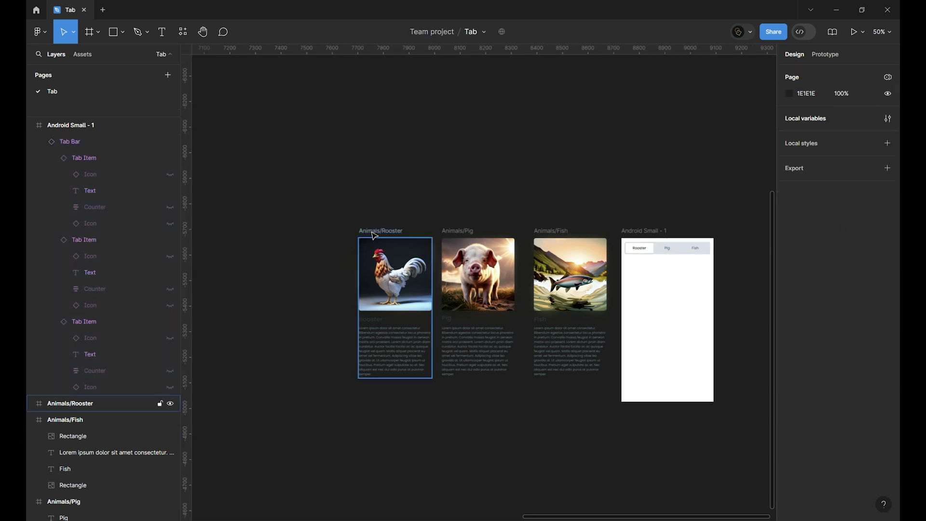
{"action": "left_click_drag", "start_coordinate": [374, 235], "coordinate": [649, 255]}
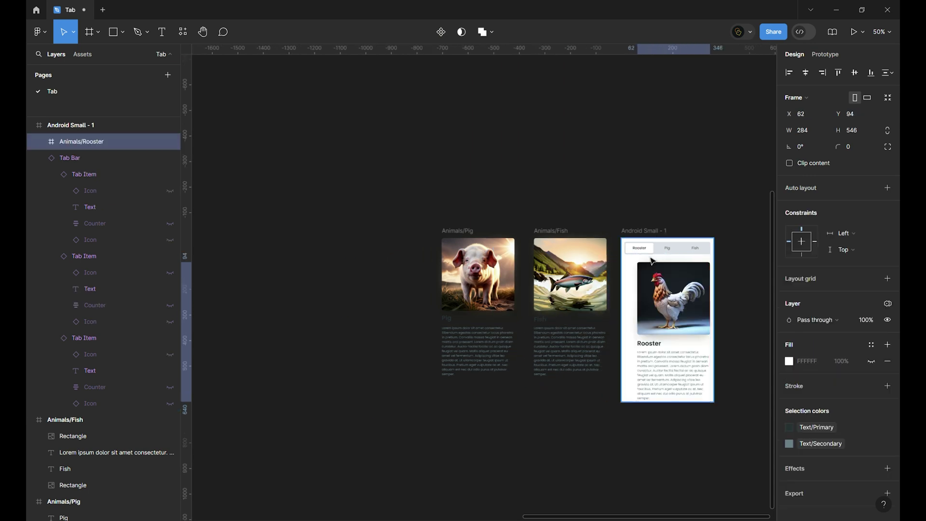
{"action": "left_click_drag", "start_coordinate": [678, 291], "coordinate": [677, 292]}
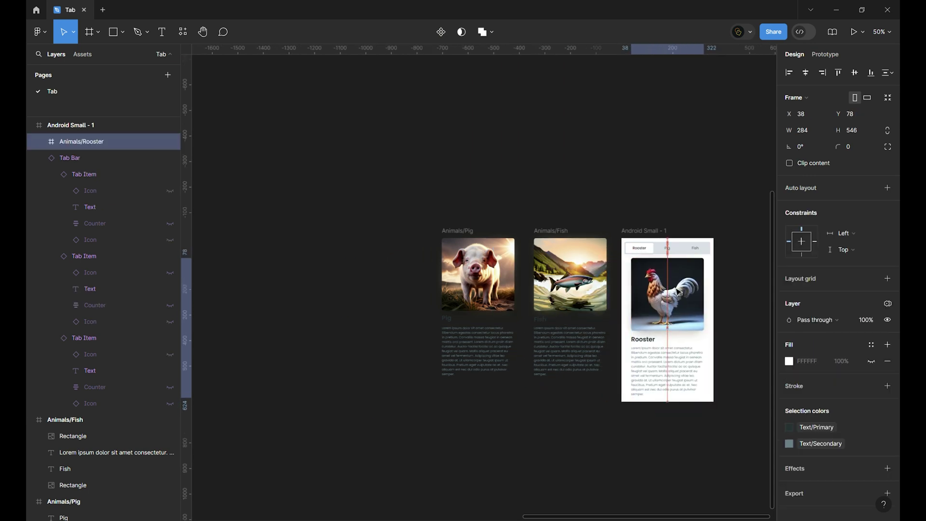
{"action": "left_click", "coordinate": [699, 414]}
{"action": "scroll", "coordinate": [623, 419], "scroll_direction": "right", "scroll_amount": 3}
Step: Duplicate Android Small - 1 and make Pig the active tab in the copy
{"action": "left_click", "coordinate": [562, 233]}
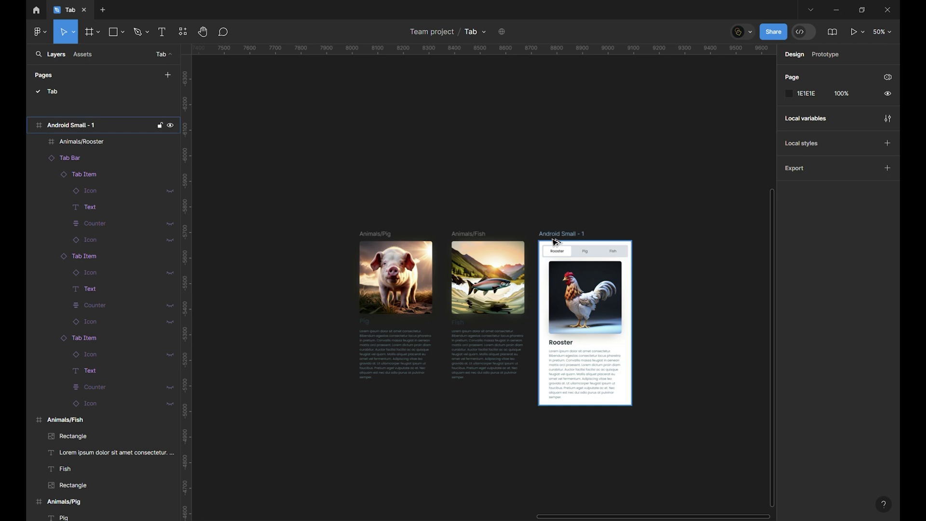
{"action": "left_click_drag", "start_coordinate": [562, 234], "coordinate": [653, 234]}
{"action": "scroll", "coordinate": [620, 239], "scroll_direction": "right", "scroll_amount": 2}
{"action": "scroll", "coordinate": [620, 239], "scroll_direction": "up", "scroll_amount": 5, "text": "ctrl"}
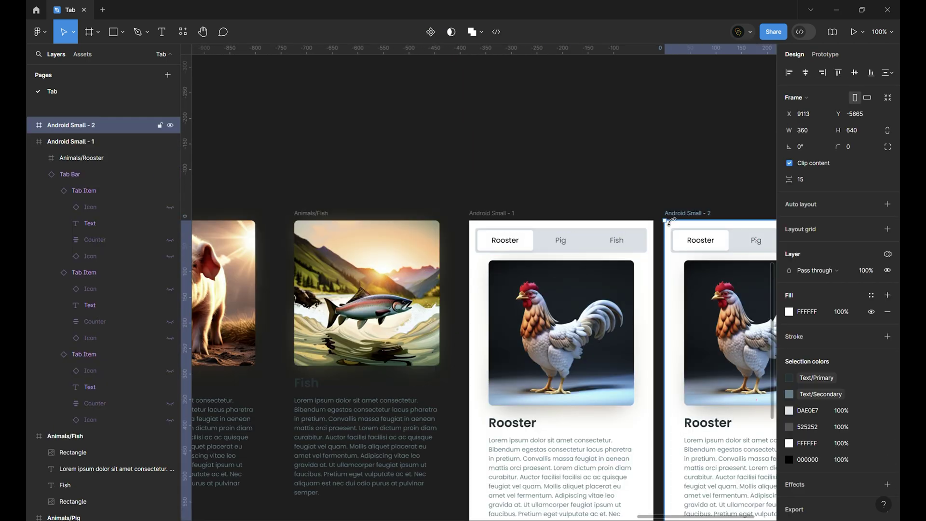
{"action": "left_click", "coordinate": [617, 248]}
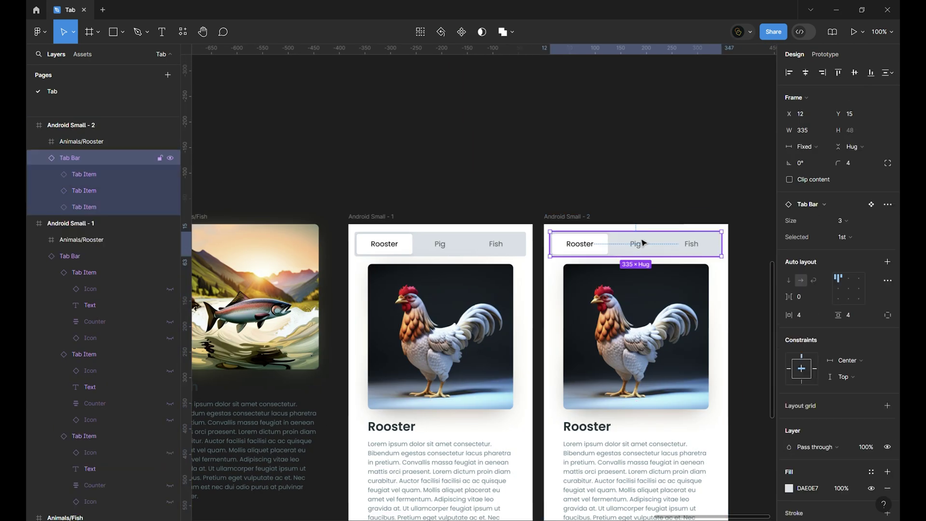
{"action": "left_click", "coordinate": [853, 239]}
{"action": "left_click", "coordinate": [835, 224]}
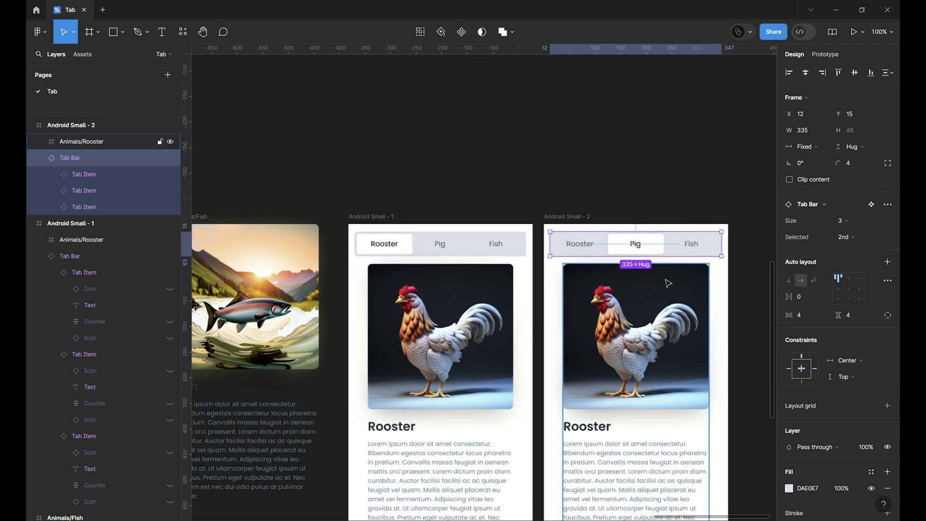
Step: Replace the Rooster card in Android Small - 2 with a copy of the Pig card
{"action": "left_click", "coordinate": [651, 320]}
{"action": "key", "text": "Delete"}
{"action": "scroll", "coordinate": [264, 200], "scroll_direction": "left", "scroll_amount": 5}
{"action": "left_click_drag", "start_coordinate": [265, 201], "coordinate": [752, 269]}
{"action": "scroll", "coordinate": [627, 241], "scroll_direction": "right", "scroll_amount": 2}
{"action": "left_click", "coordinate": [561, 166]}
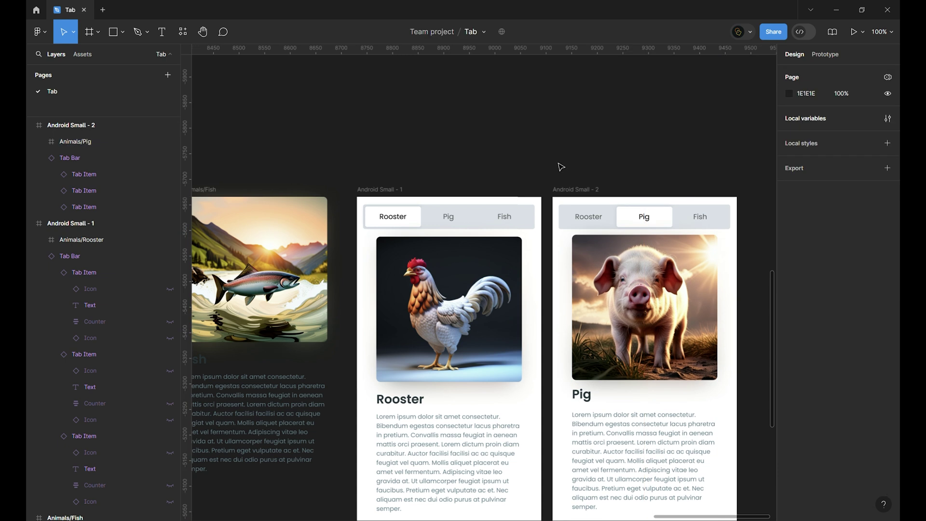
Step: Duplicate Android Small - 2 and make Fish the active tab in the third screen
{"action": "key", "text": "ctrl+minus"}
{"action": "left_click_drag", "start_coordinate": [545, 236], "coordinate": [639, 238]}
{"action": "left_click", "coordinate": [642, 249]}
{"action": "left_click", "coordinate": [819, 237]}
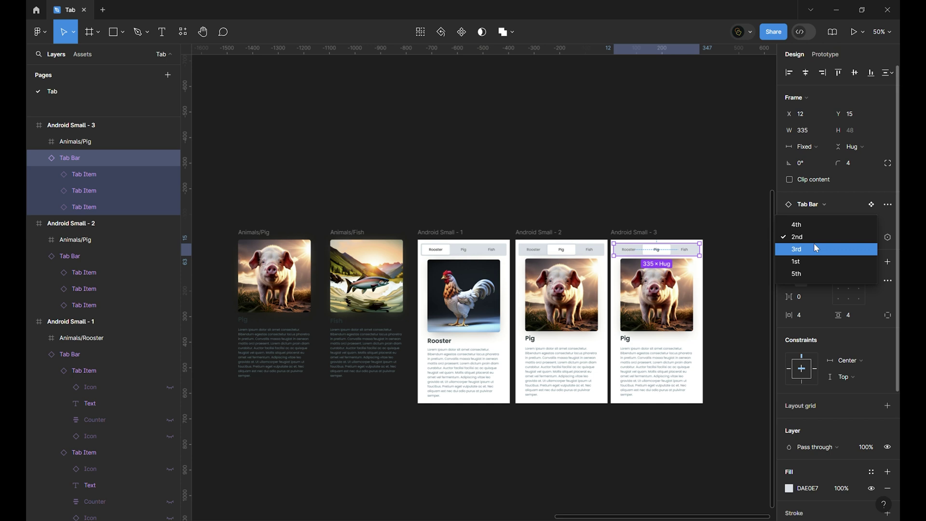
{"action": "left_click", "coordinate": [808, 256]}
Step: Replace the Pig card in Android Small - 3 with a copy of the Fish card
{"action": "left_click", "coordinate": [75, 141]}
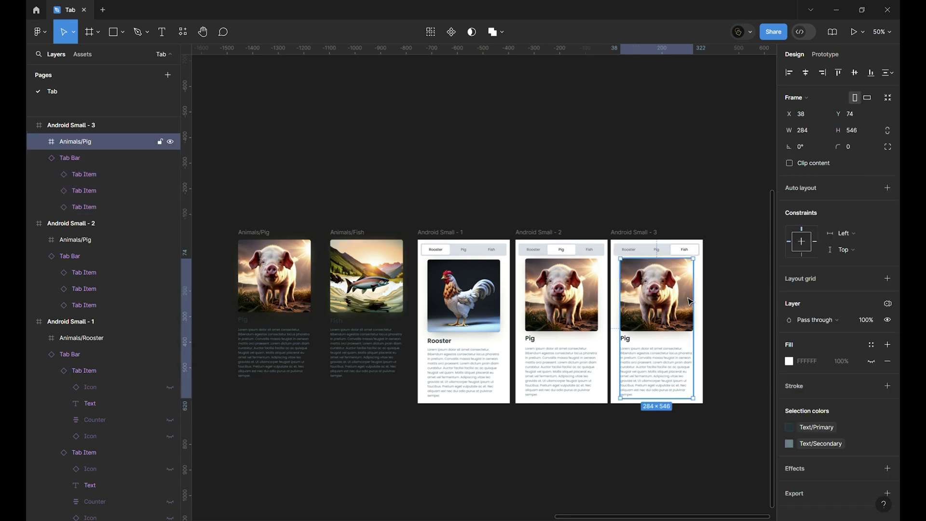
{"action": "key", "text": "Delete"}
{"action": "left_click_drag", "start_coordinate": [366, 275], "coordinate": [651, 285]}
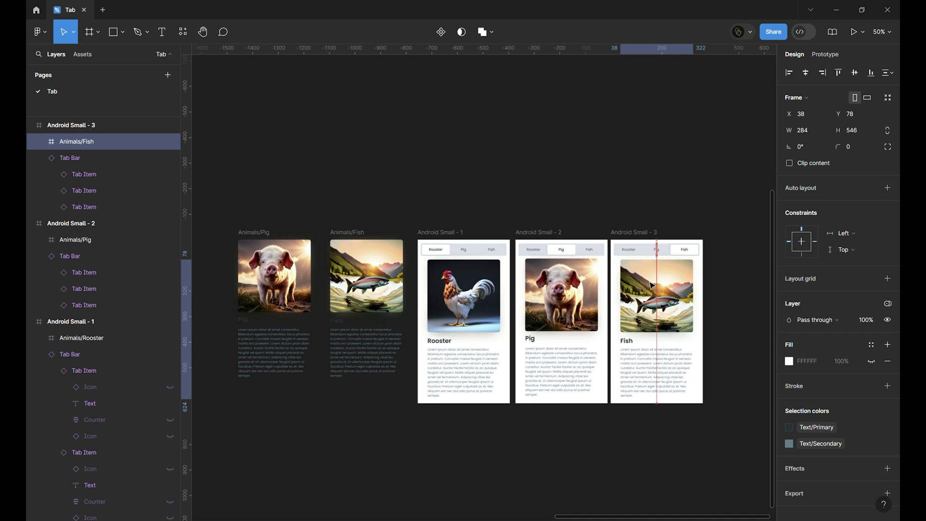
{"action": "left_click", "coordinate": [641, 212]}
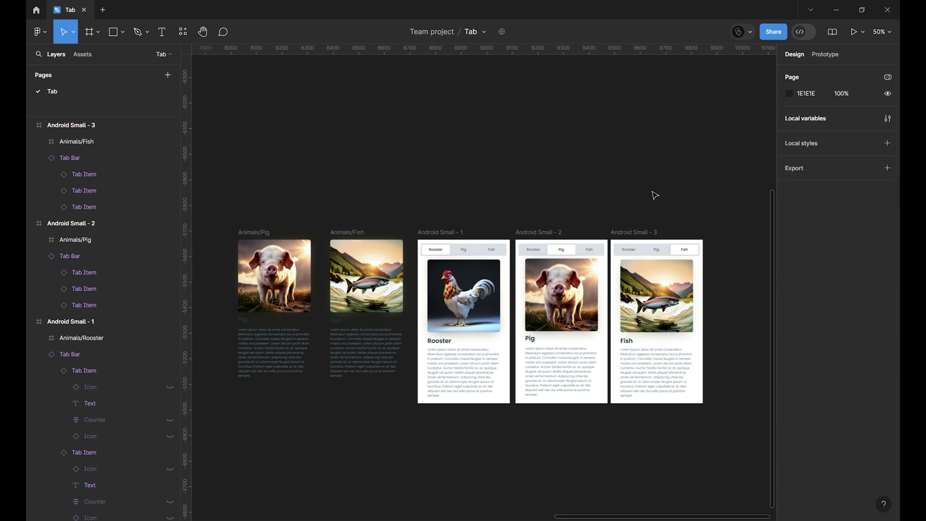
Step: In Prototype mode, link the Rooster screen's Pig and Fish tabs to Android Small - 2 and 3
{"action": "left_click", "coordinate": [818, 55]}
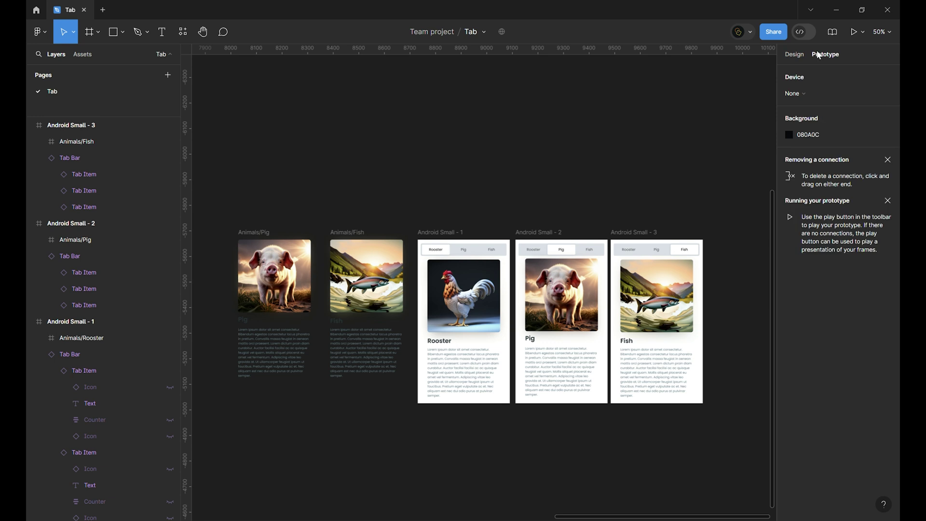
{"action": "left_click", "coordinate": [453, 255]}
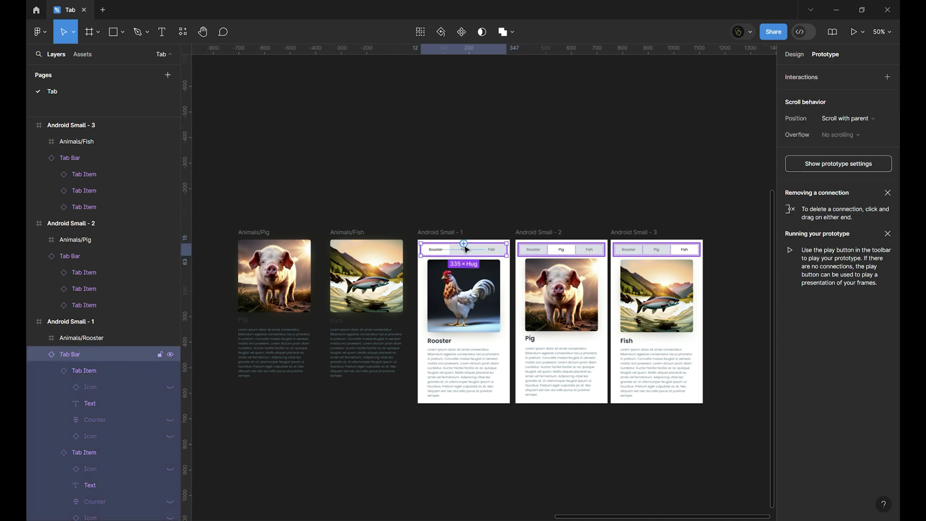
{"action": "scroll", "coordinate": [467, 244], "scroll_direction": "up", "scroll_amount": 5}
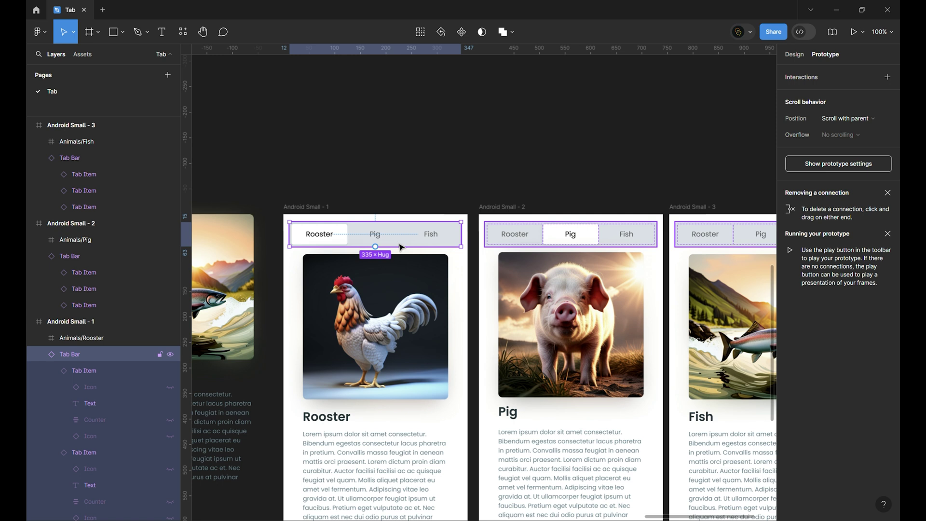
{"action": "left_click", "coordinate": [400, 237]}
{"action": "left_click_drag", "start_coordinate": [403, 234], "coordinate": [552, 332]}
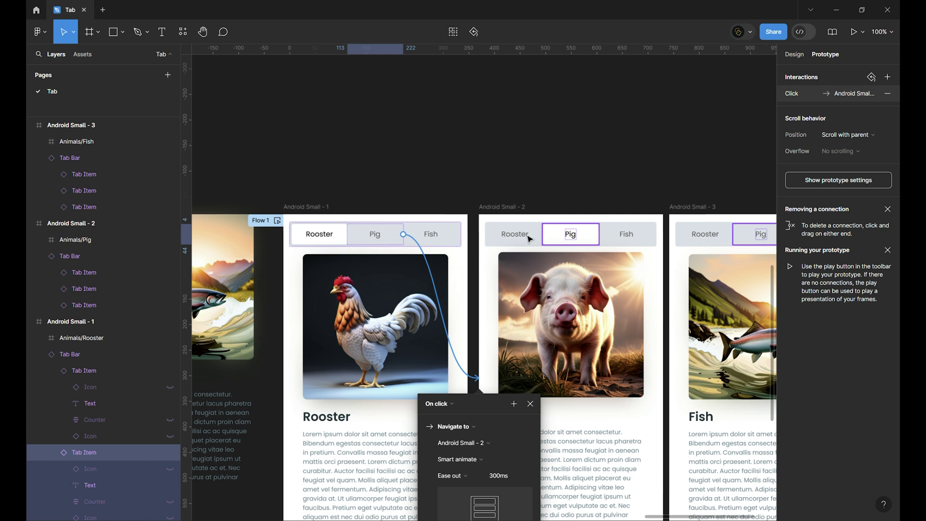
{"action": "scroll", "coordinate": [498, 449], "scroll_direction": "down", "scroll_amount": 1}
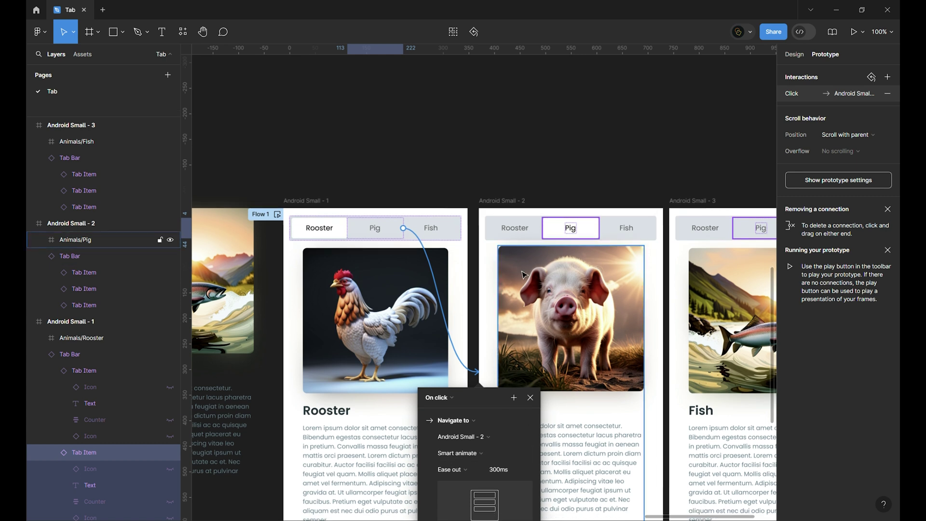
{"action": "left_click", "coordinate": [450, 235]}
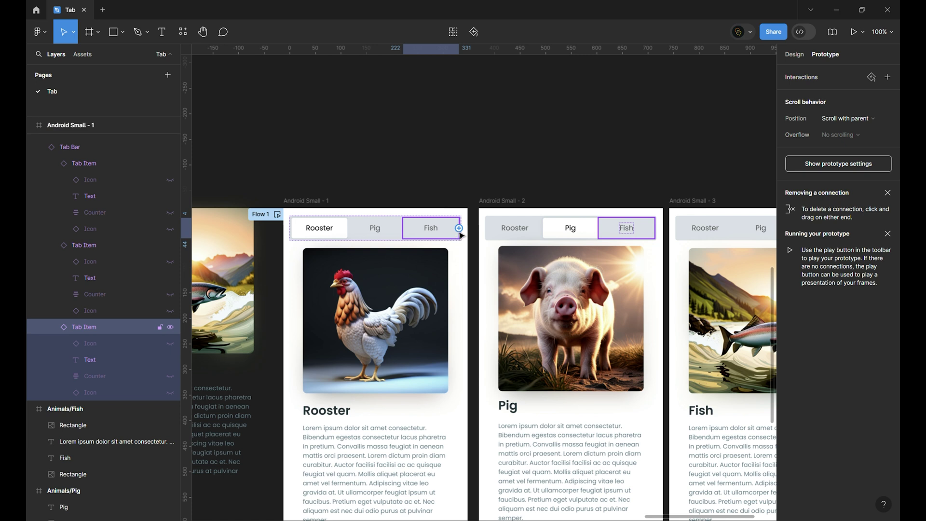
{"action": "left_click_drag", "start_coordinate": [458, 228], "coordinate": [701, 355]}
Step: Link the Pig screen's Rooster and Fish tabs to the Rooster and Fish screens
{"action": "scroll", "coordinate": [483, 337], "scroll_direction": "right", "scroll_amount": 3}
{"action": "left_click", "coordinate": [475, 236]}
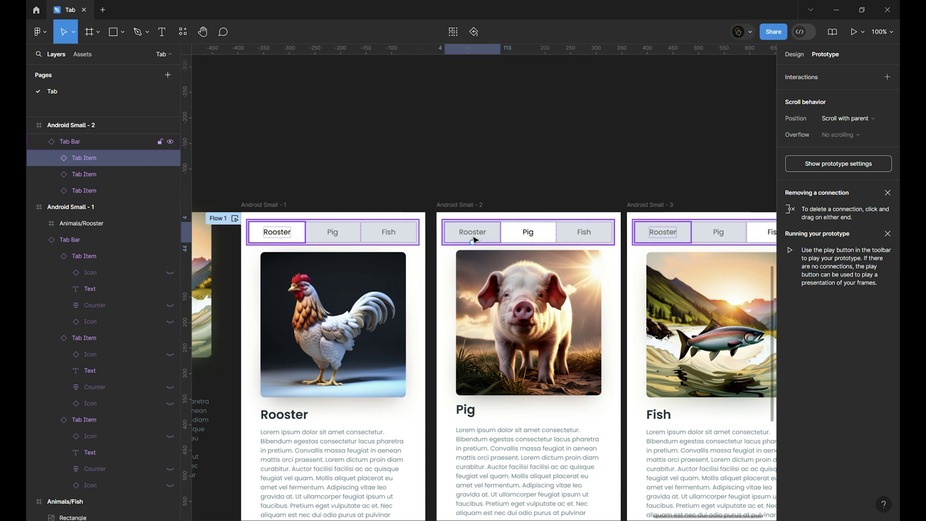
{"action": "left_click_drag", "start_coordinate": [472, 242], "coordinate": [359, 333]}
{"action": "left_click", "coordinate": [584, 232]}
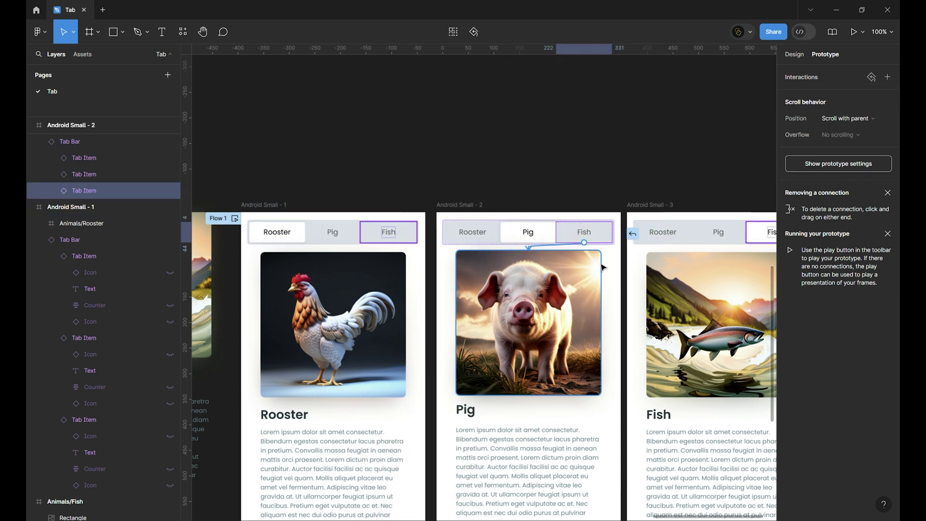
{"action": "left_click_drag", "start_coordinate": [602, 267], "coordinate": [665, 314]}
Step: Link the Fish screen's Rooster and Pig tabs to their screens, then zoom out
{"action": "left_click", "coordinate": [662, 232]}
{"action": "left_click_drag", "start_coordinate": [662, 243], "coordinate": [415, 258]}
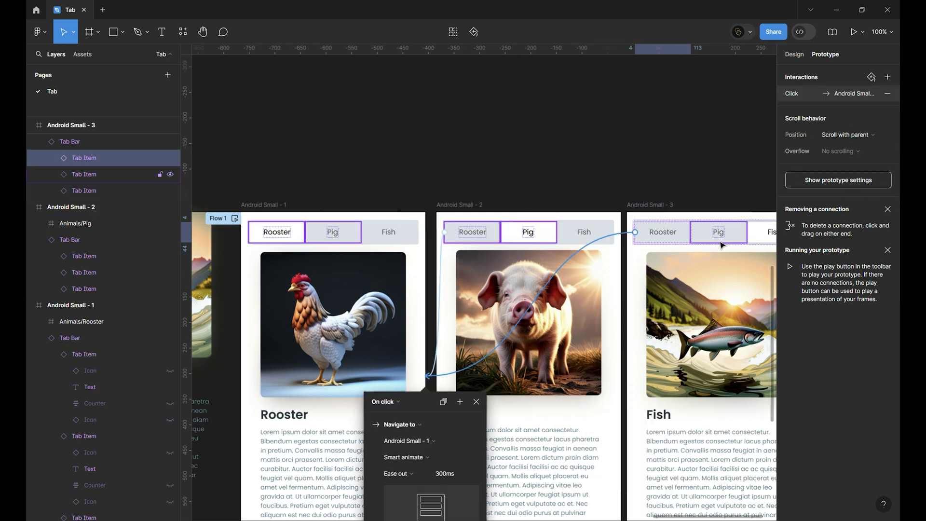
{"action": "left_click", "coordinate": [720, 236]}
{"action": "left_click_drag", "start_coordinate": [719, 243], "coordinate": [556, 316]}
{"action": "left_click", "coordinate": [608, 153]}
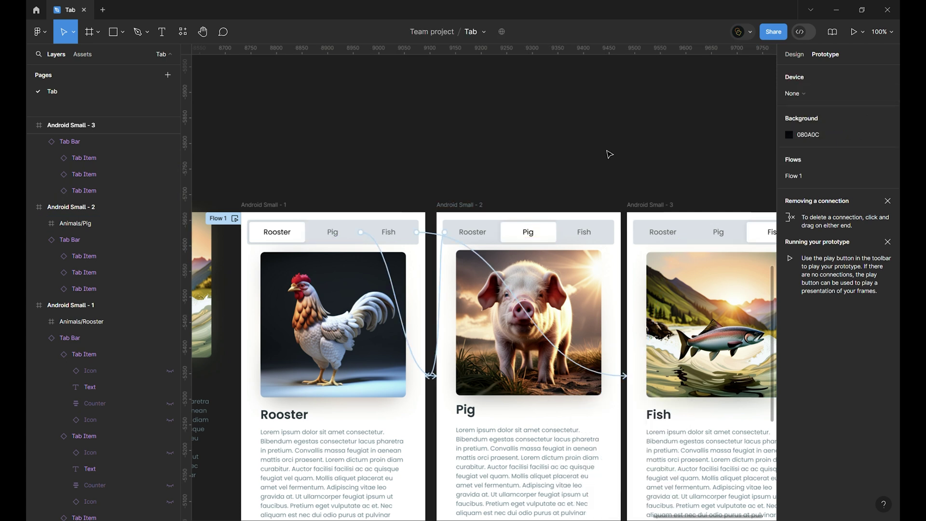
{"action": "scroll", "coordinate": [609, 153], "scroll_direction": "down", "scroll_amount": 1}
{"action": "key", "text": "minus"}
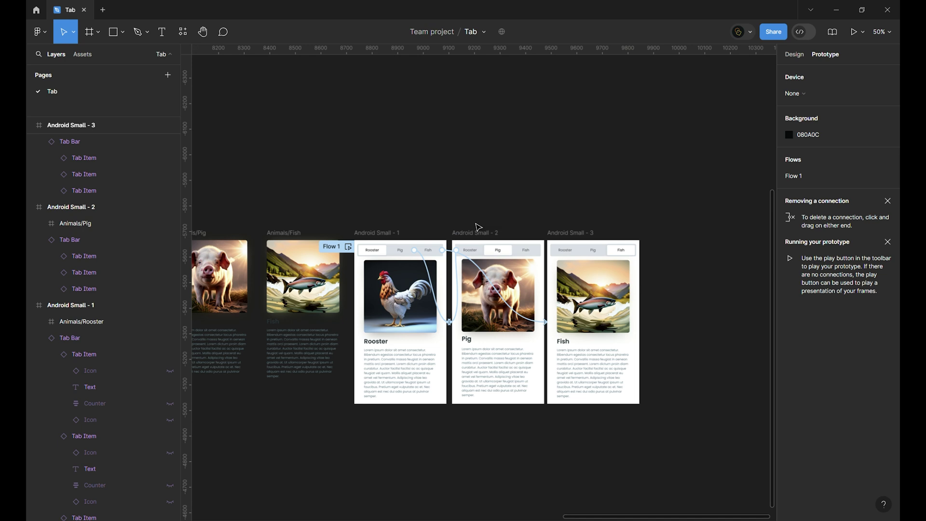
{"action": "left_click", "coordinate": [348, 246]}
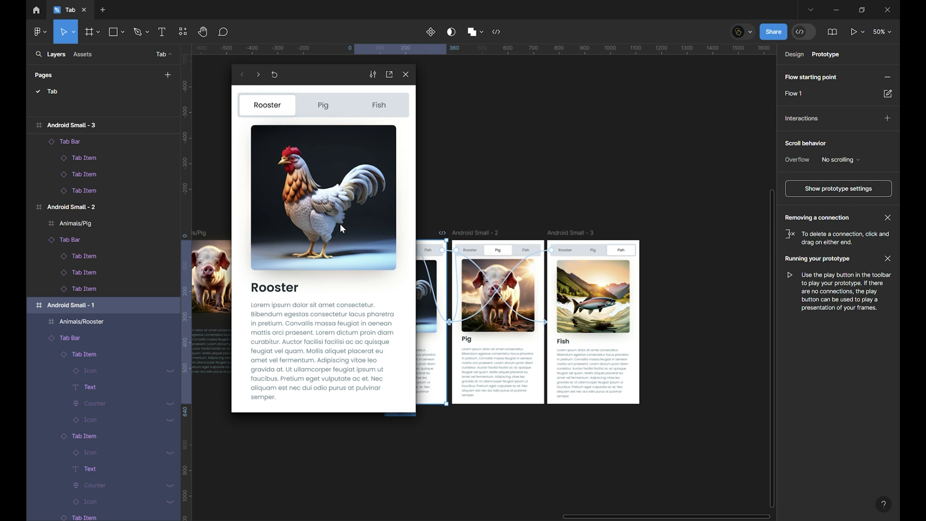
{"action": "left_click", "coordinate": [321, 114]}
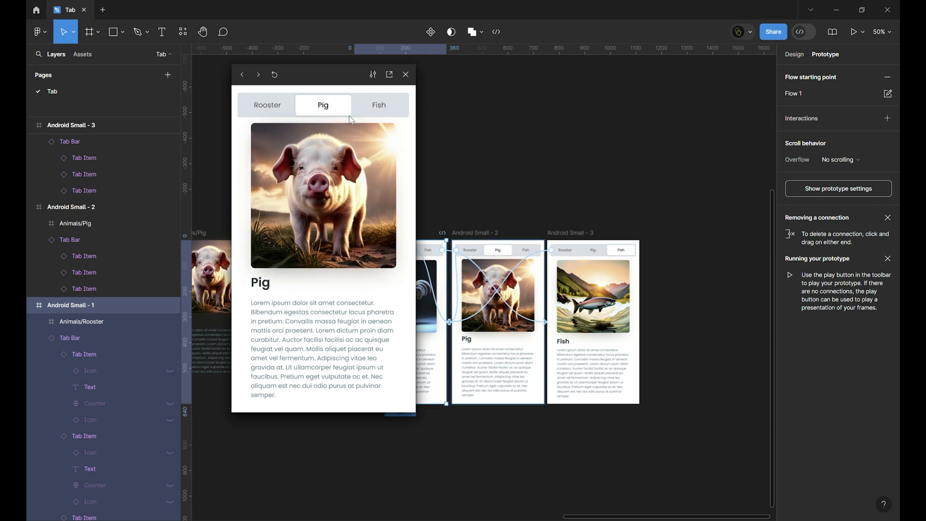
{"action": "left_click", "coordinate": [379, 112]}
{"action": "left_click", "coordinate": [326, 108]}
{"action": "left_click", "coordinate": [280, 111]}
{"action": "left_click", "coordinate": [325, 111]}
{"action": "left_click", "coordinate": [405, 76]}
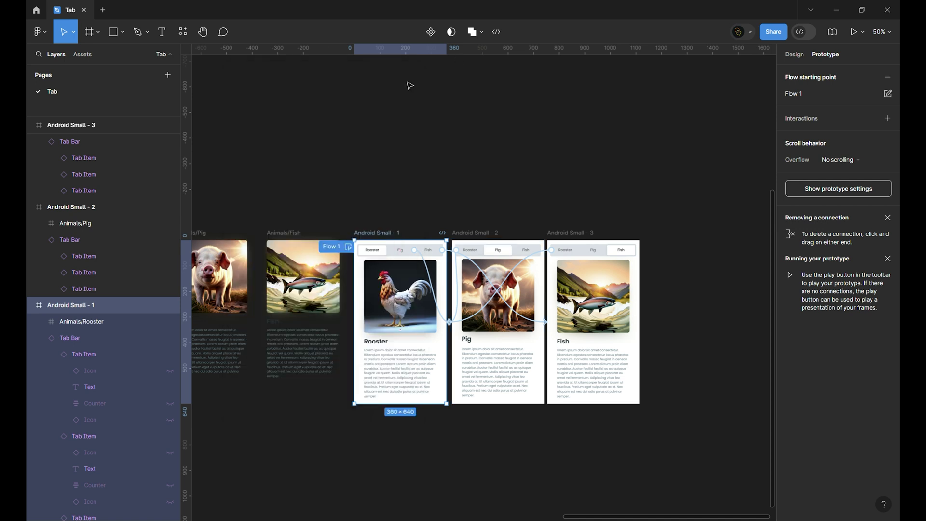
Step: Marquee-select Android Small - 2 and - 3 and delete them, leaving the Rooster screen
{"action": "left_click", "coordinate": [460, 167]}
{"action": "scroll", "coordinate": [459, 165], "scroll_direction": "down", "scroll_amount": 1}
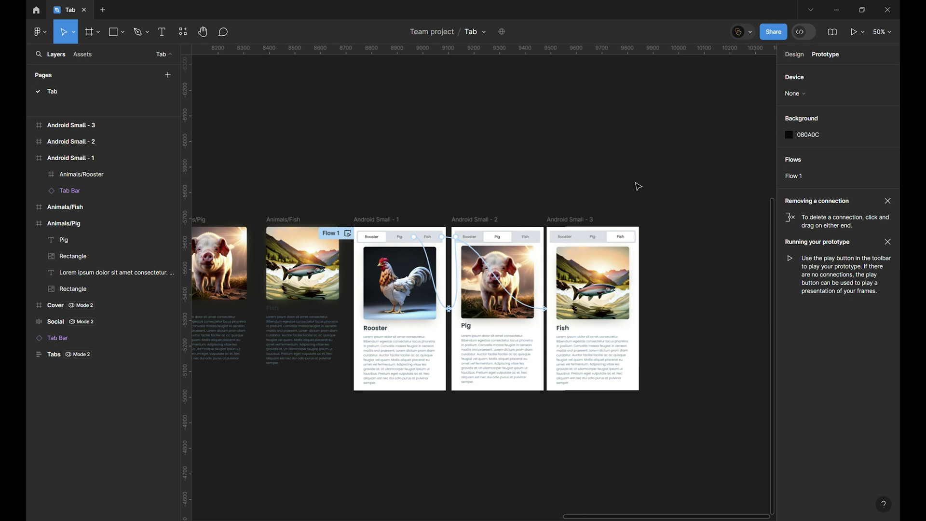
{"action": "left_click_drag", "start_coordinate": [694, 183], "coordinate": [477, 458]}
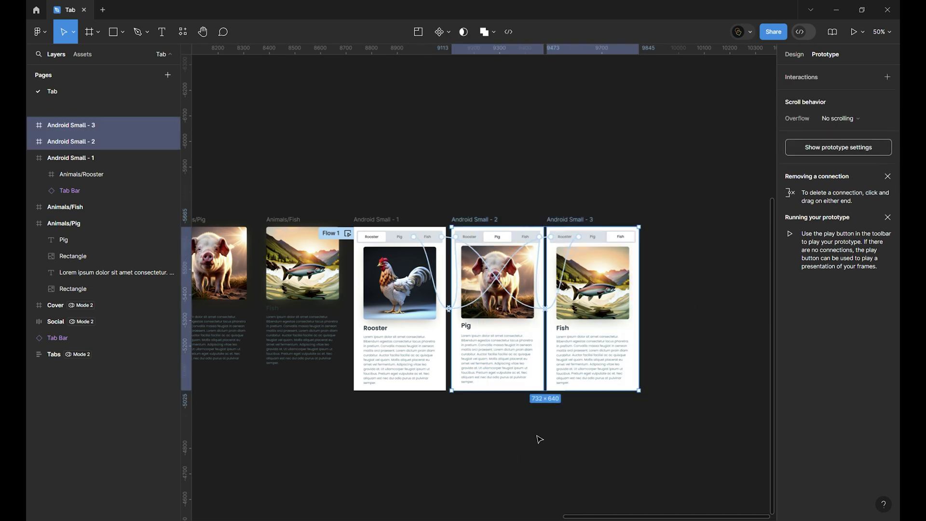
{"action": "key", "text": "Delete"}
{"action": "left_click", "coordinate": [795, 54]}
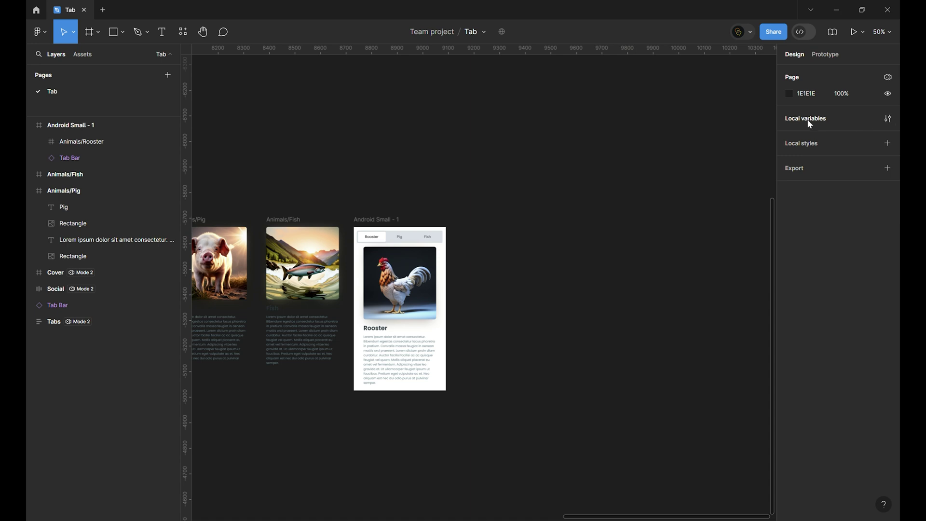
Step: In Local variables, add a String variable 'Selected Item' with the value 1st
{"action": "left_click", "coordinate": [884, 120]}
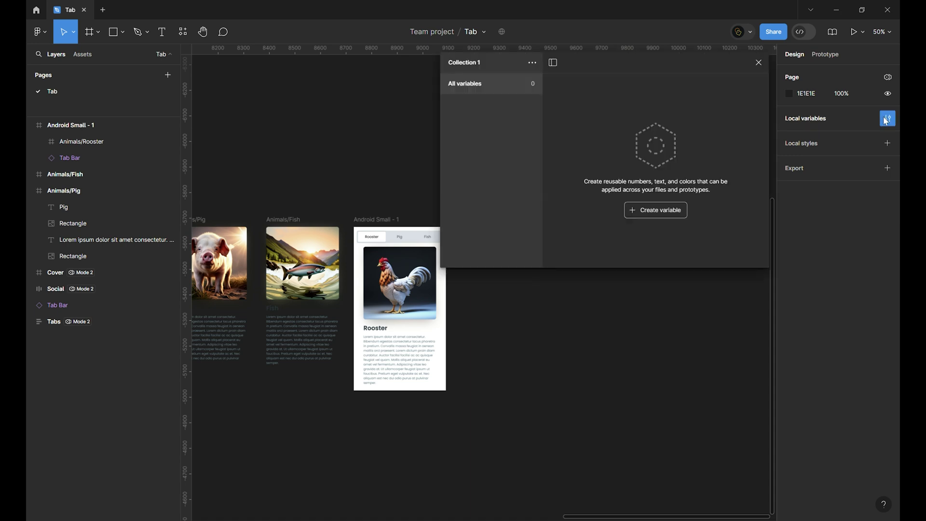
{"action": "left_click", "coordinate": [658, 210]}
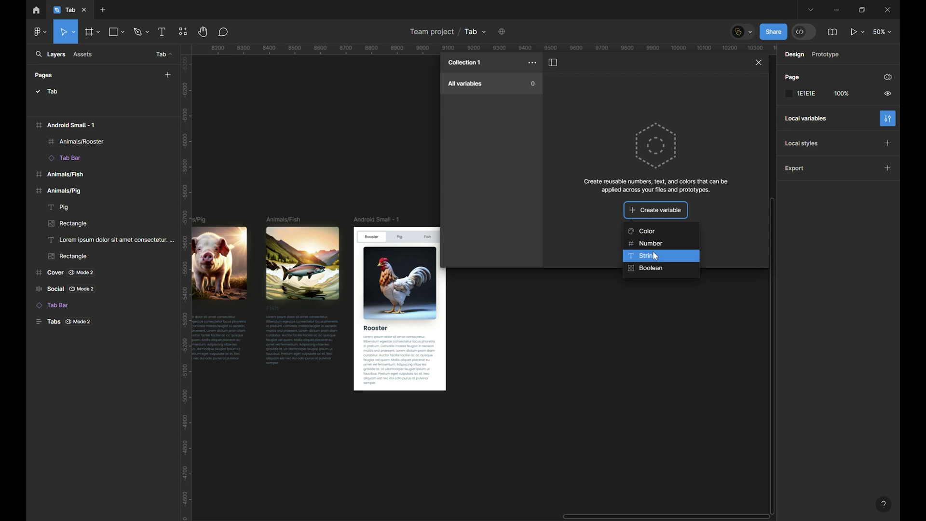
{"action": "left_click", "coordinate": [650, 259]}
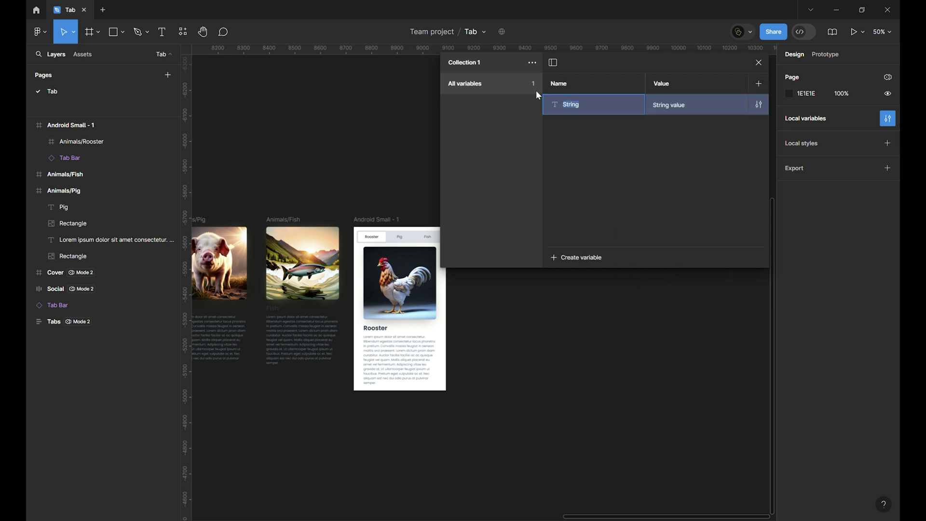
{"action": "type", "text": "Selected Item"}
{"action": "key", "text": "Return"}
{"action": "left_click", "coordinate": [665, 110]}
{"action": "type", "text": "1st"}
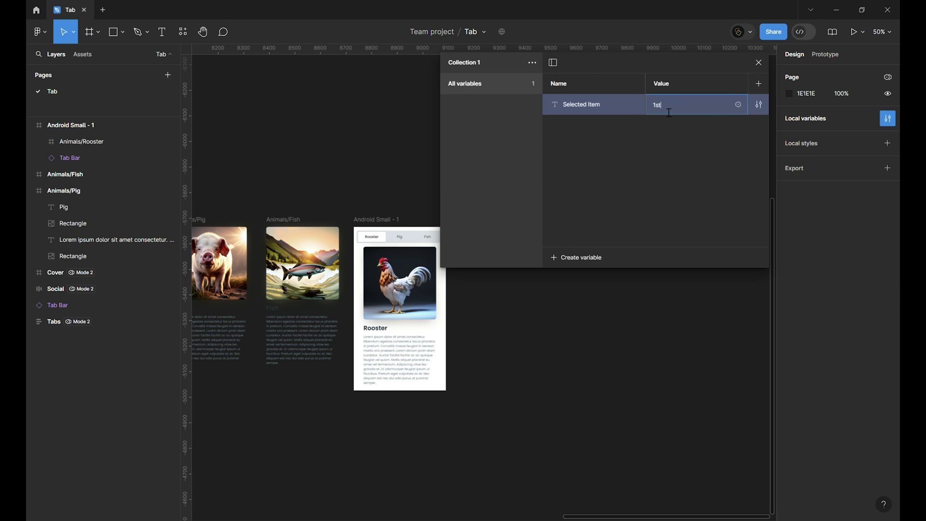
{"action": "key", "text": "Return"}
Step: Turn the Animals/Rooster, Animals/Fish and Animals/Pig frames into components
{"action": "left_click", "coordinate": [758, 62]}
{"action": "left_click_drag", "start_coordinate": [484, 389], "coordinate": [545, 279]}
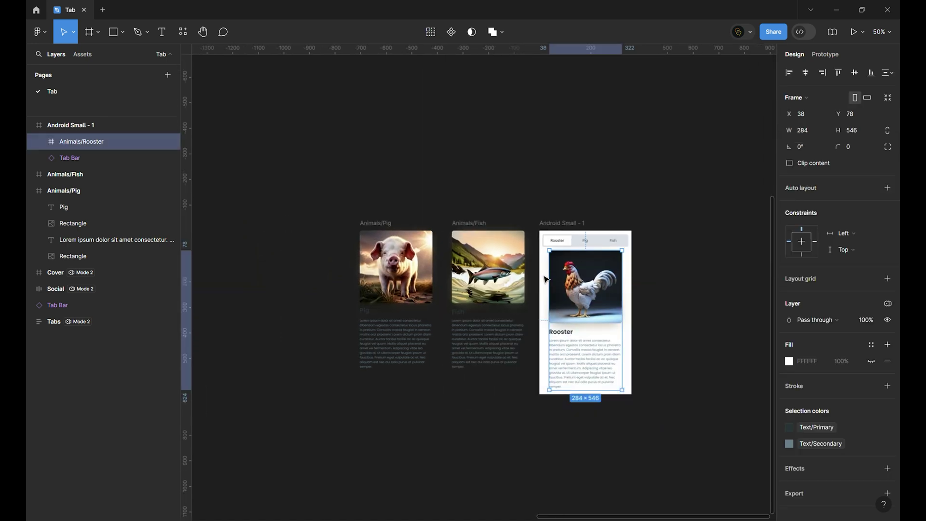
{"action": "left_click", "coordinate": [450, 32]}
{"action": "left_click", "coordinate": [456, 378]}
{"action": "left_click_drag", "start_coordinate": [457, 378], "coordinate": [439, 413]}
{"action": "left_click", "coordinate": [533, 221]}
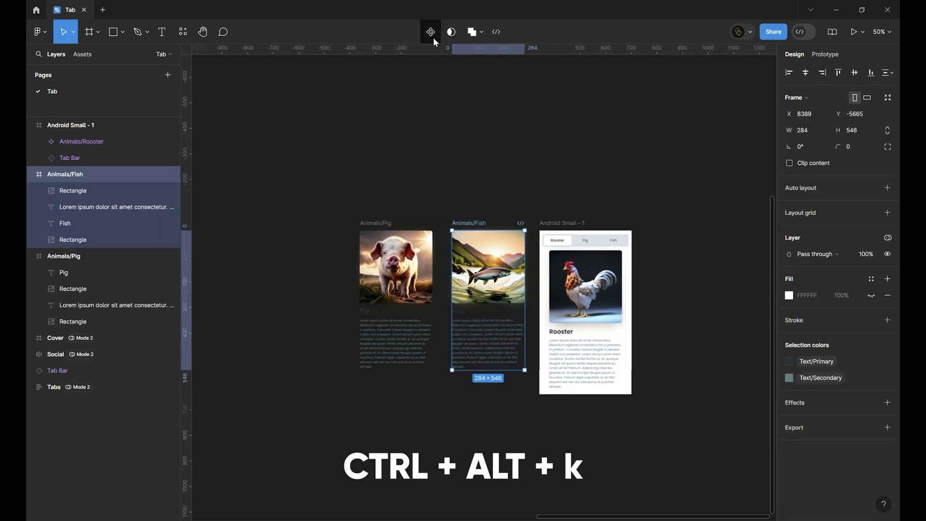
{"action": "left_click", "coordinate": [430, 32]}
{"action": "left_click", "coordinate": [380, 224]}
{"action": "key", "text": "ctrl+alt+k"}
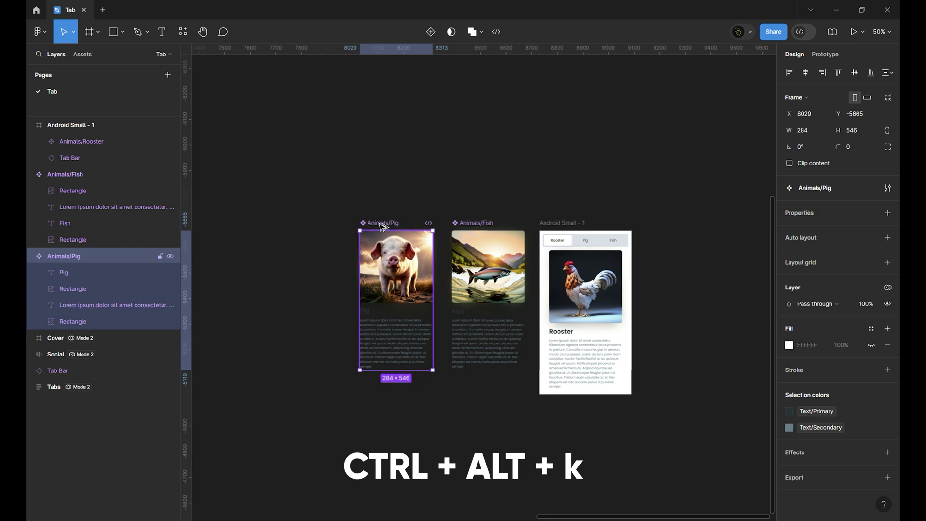
Step: Combine the Rooster, Pig and Fish components as variants of one Animals set
{"action": "left_click_drag", "start_coordinate": [585, 273], "coordinate": [335, 273]}
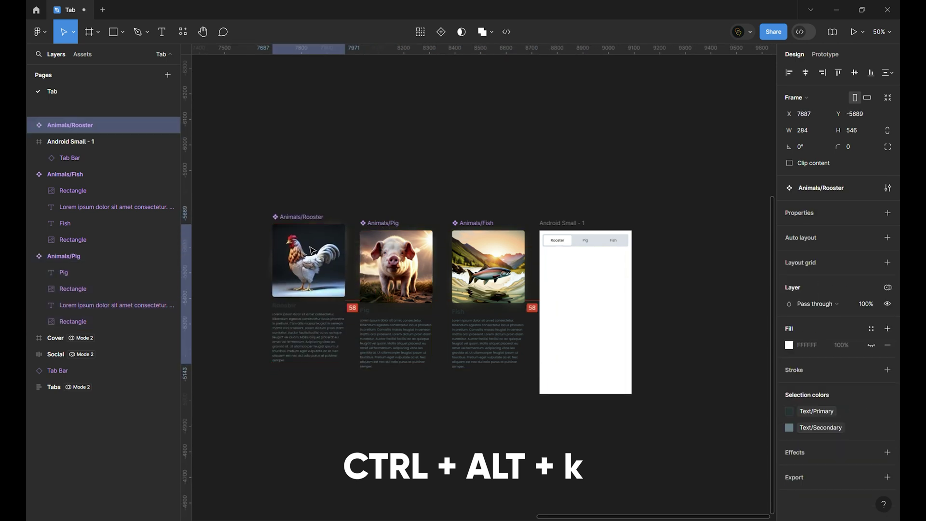
{"action": "left_click_drag", "start_coordinate": [270, 394], "coordinate": [530, 198]}
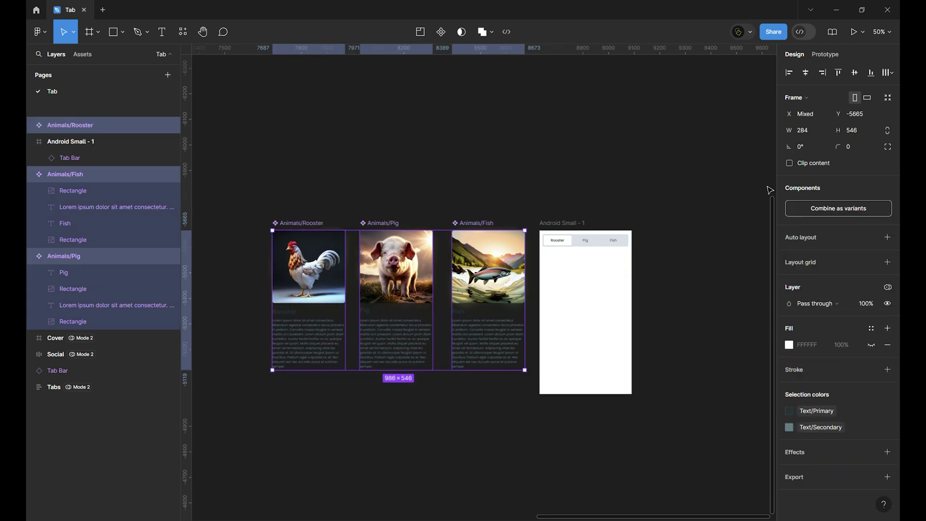
{"action": "left_click", "coordinate": [828, 210]}
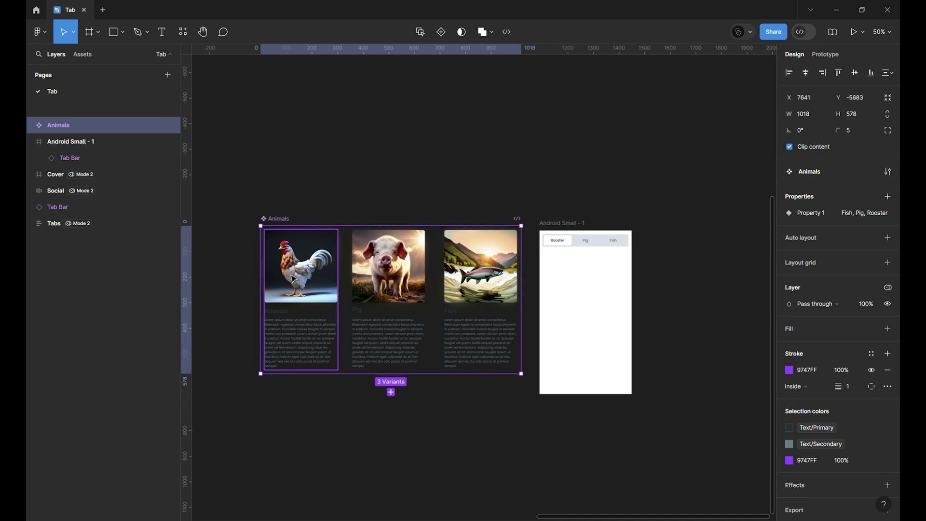
Step: Rename the Rooster, Pig and Fish variant values to 1st, 2nd and 3rd
{"action": "left_click", "coordinate": [294, 278]}
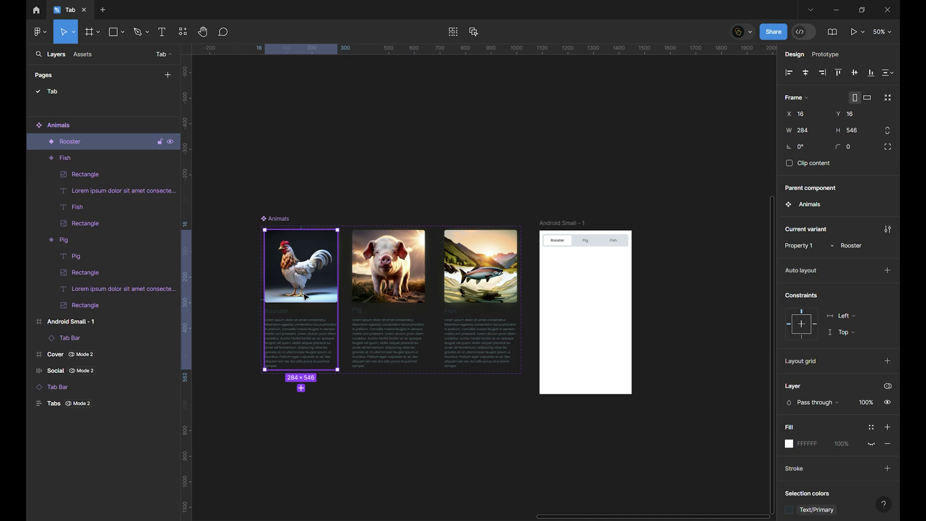
{"action": "left_click", "coordinate": [850, 249]}
{"action": "type", "text": "1st"}
{"action": "key", "text": "Return"}
{"action": "key", "text": "Tab"}
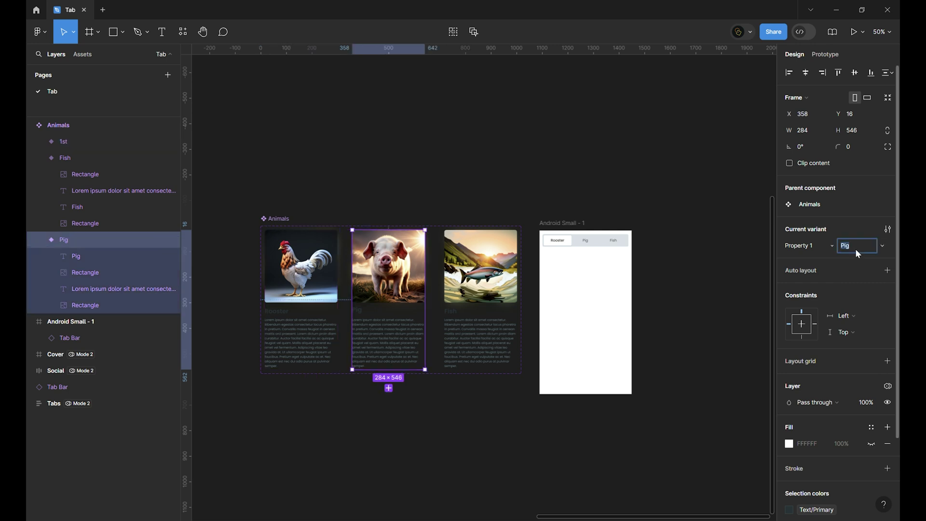
{"action": "type", "text": "2nd"}
{"action": "key", "text": "Return"}
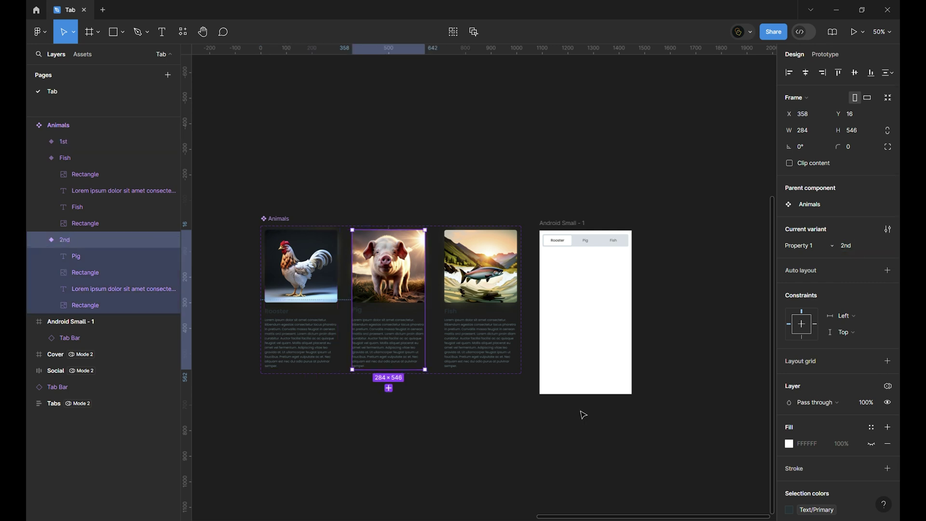
{"action": "key", "text": "Tab"}
{"action": "type", "text": "3rd"}
{"action": "key", "text": "Return"}
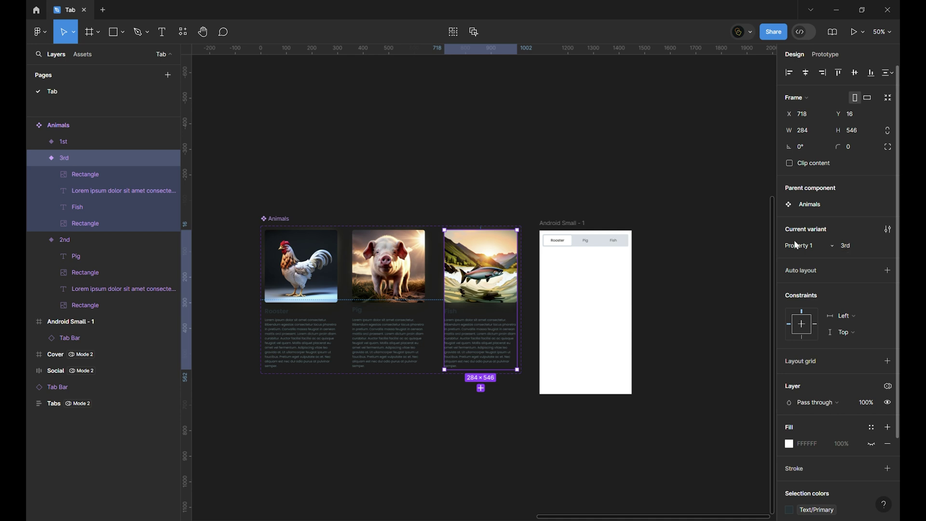
Step: Place an Animals 1st instance in the Rooster screen and bind Property 1 to Selected Item
{"action": "left_click", "coordinate": [322, 300]}
{"action": "left_click_drag", "start_coordinate": [322, 300], "coordinate": [592, 295]}
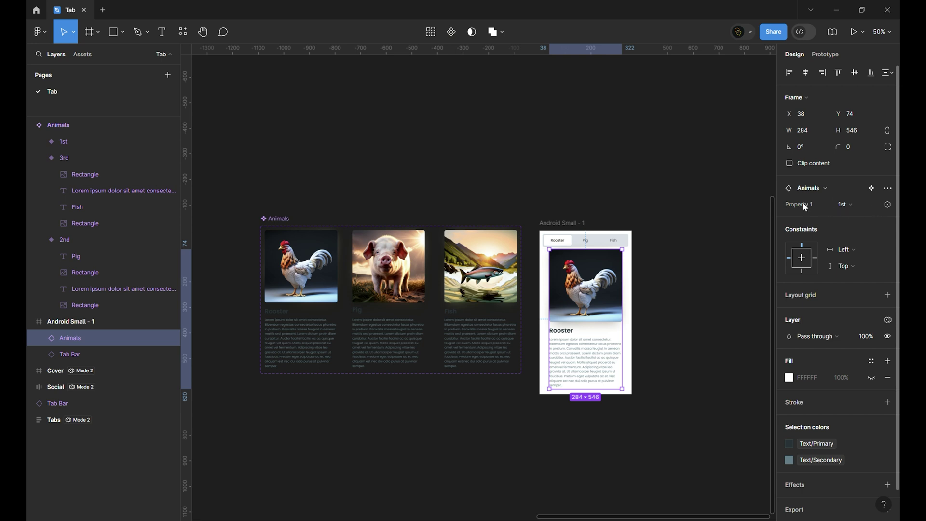
{"action": "left_click", "coordinate": [887, 205]}
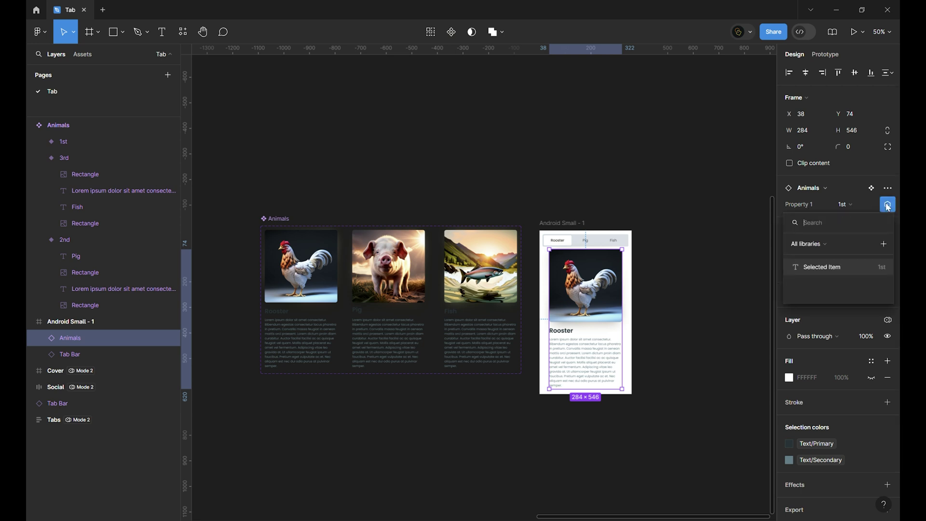
{"action": "left_click", "coordinate": [831, 268]}
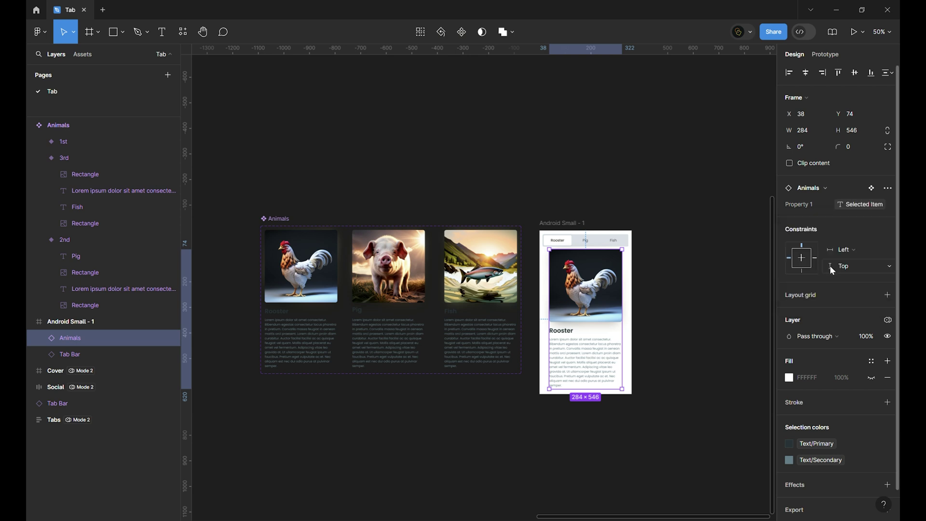
Step: Bind the Tab Bar's Selected property to the Selected Item variable
{"action": "left_click", "coordinate": [592, 245]}
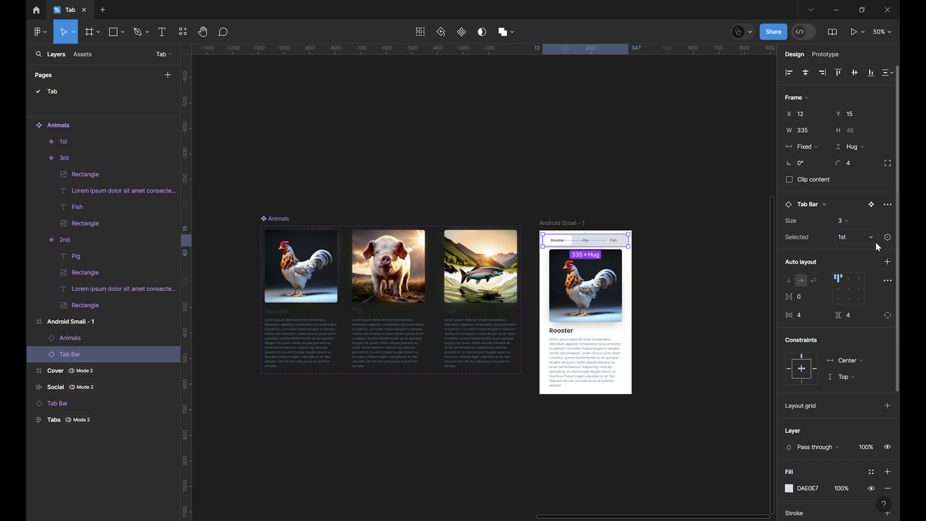
{"action": "left_click", "coordinate": [886, 237]}
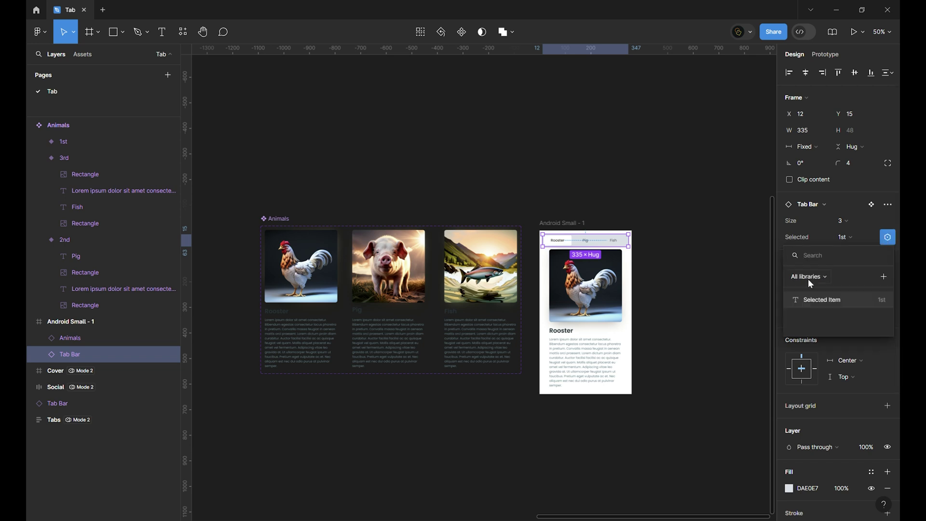
{"action": "left_click", "coordinate": [823, 300]}
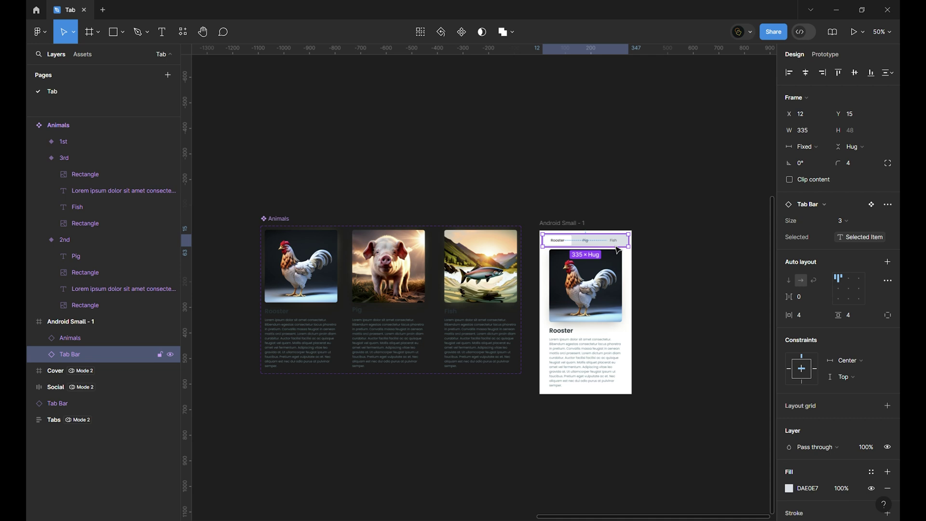
Step: Give the Pig tab item an On click Change to Selected 2nd interaction with Smart animate
{"action": "left_click", "coordinate": [607, 151]}
{"action": "left_click", "coordinate": [825, 54]}
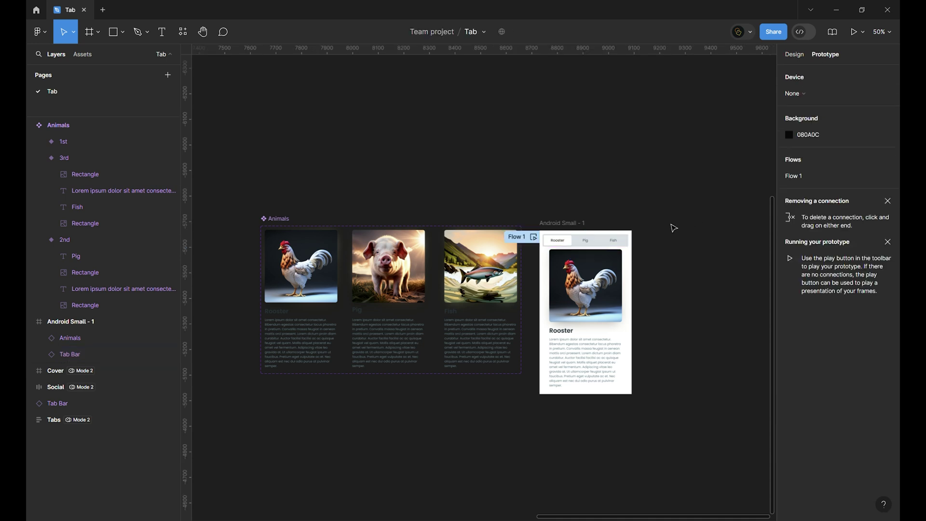
{"action": "double_click", "coordinate": [586, 240]}
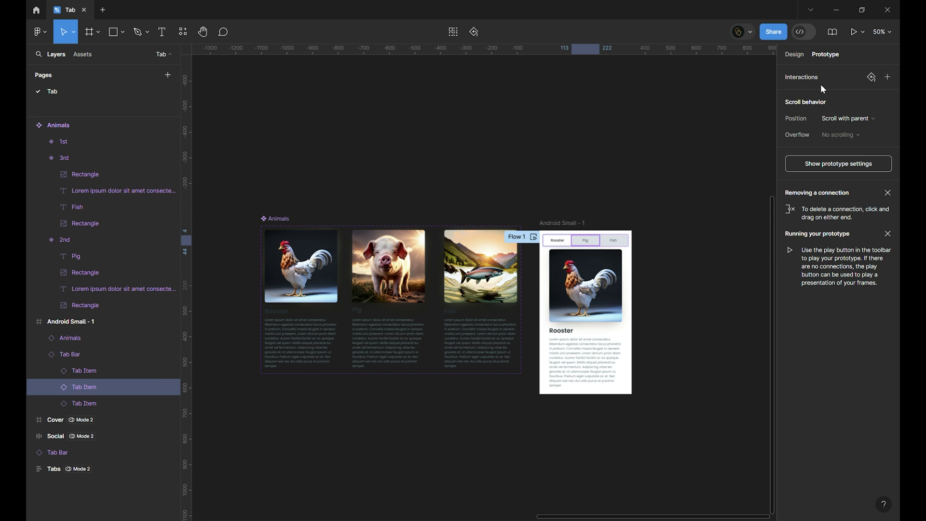
{"action": "left_click", "coordinate": [887, 78]}
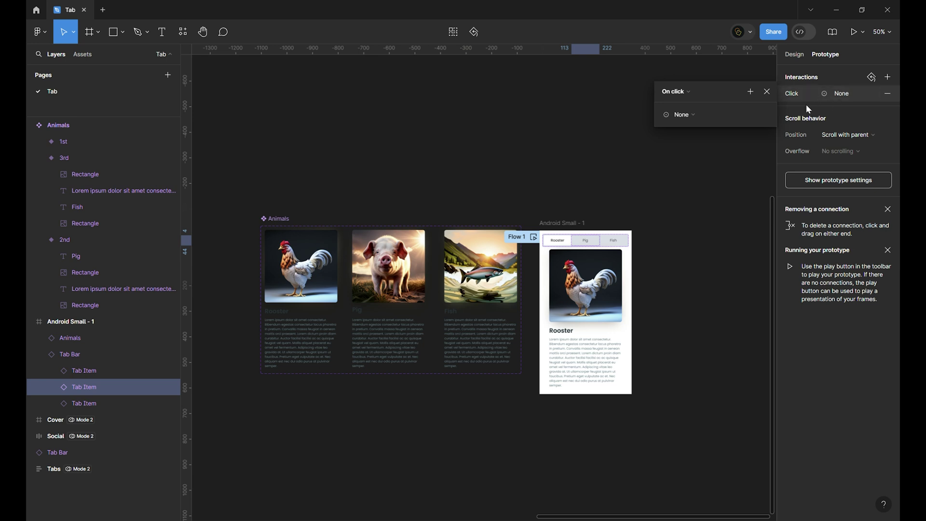
{"action": "left_click", "coordinate": [691, 115]}
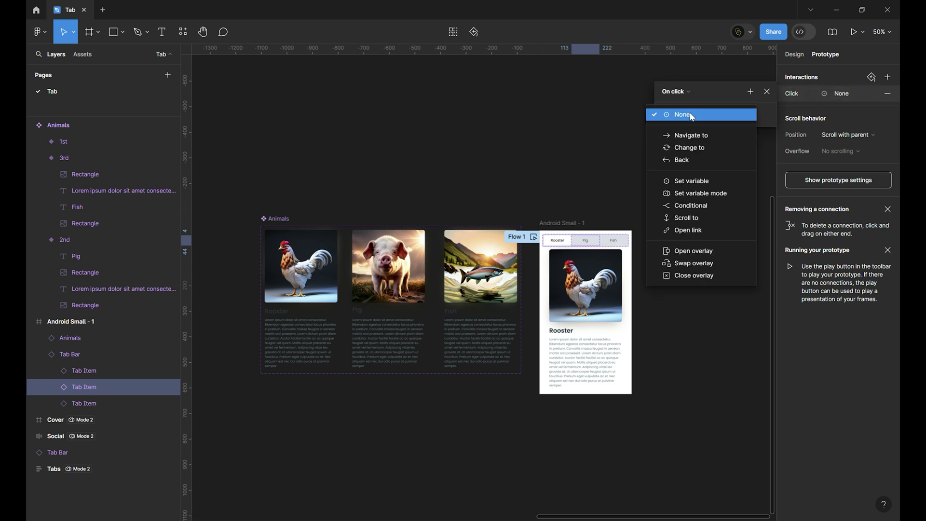
{"action": "left_click", "coordinate": [693, 148]}
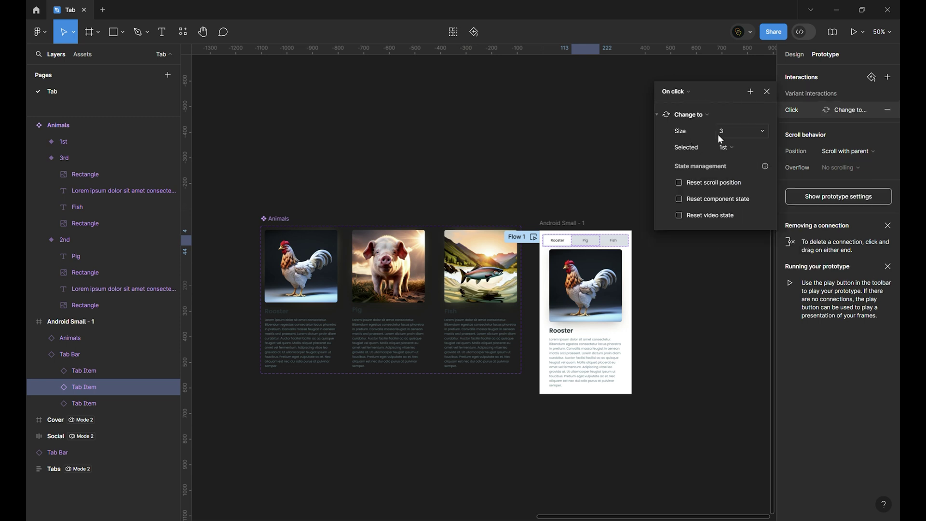
{"action": "left_click", "coordinate": [723, 147]}
{"action": "left_click", "coordinate": [724, 124]}
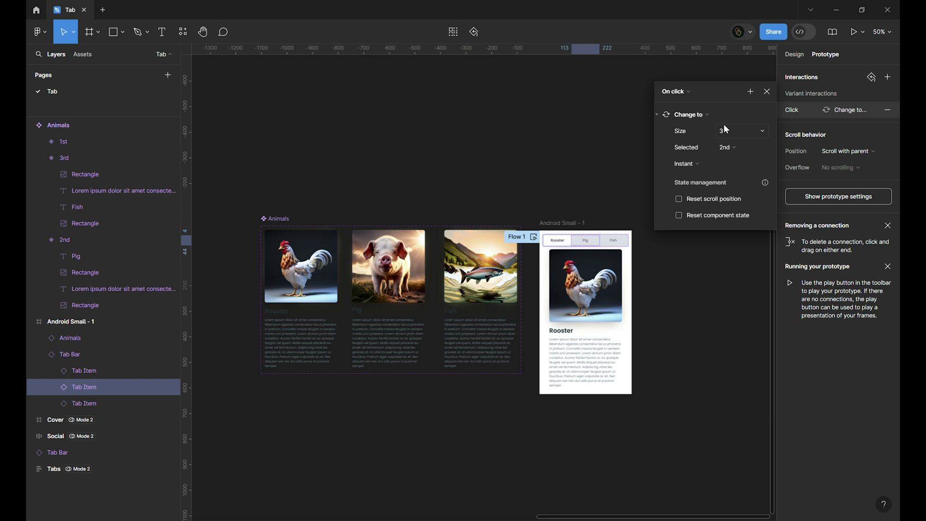
{"action": "left_click", "coordinate": [700, 162]}
{"action": "left_click", "coordinate": [703, 187]}
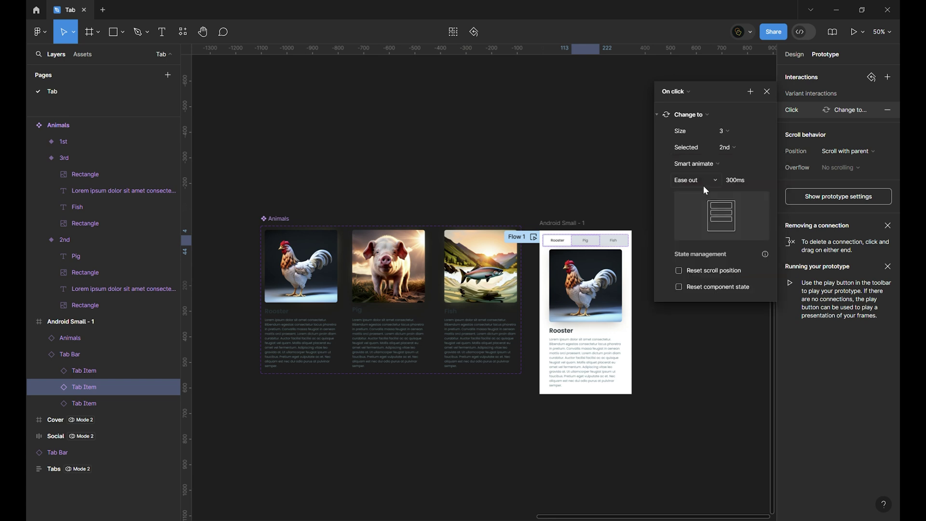
Step: Add a Set variable action to that click setting Selected Item to "2nd"
{"action": "left_click", "coordinate": [750, 91]}
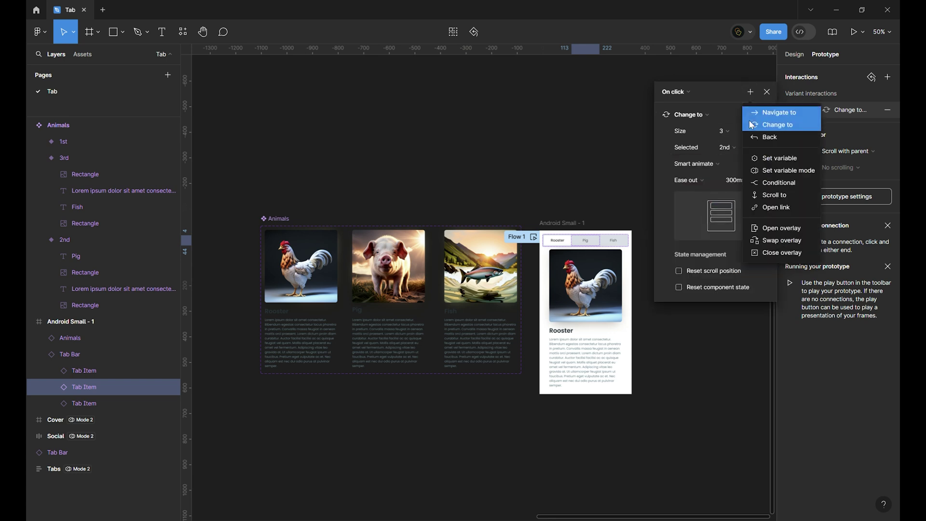
{"action": "left_click", "coordinate": [761, 159]}
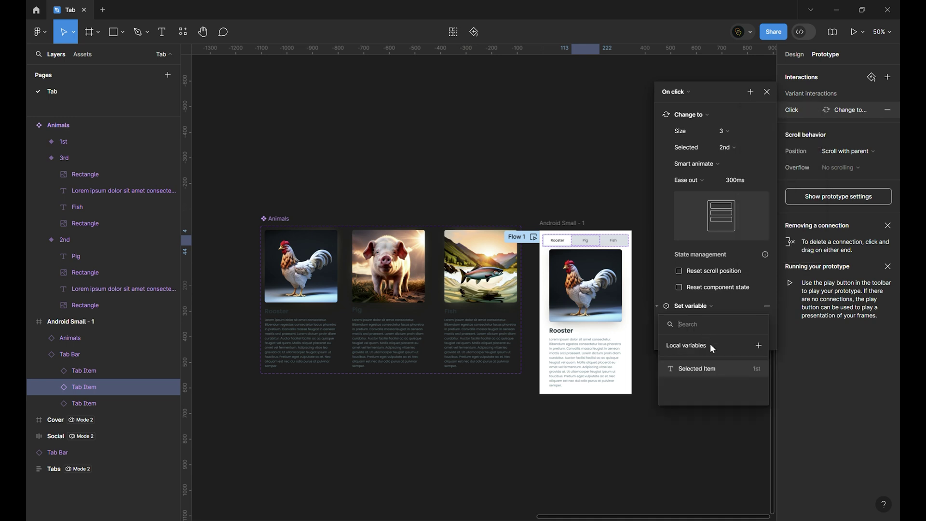
{"action": "left_click", "coordinate": [701, 374]}
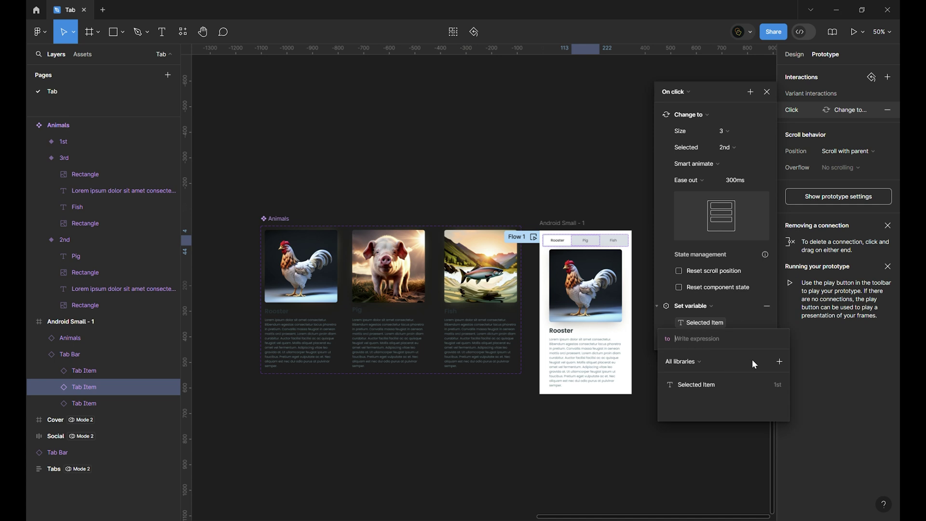
{"action": "type", "text": "2nd"}
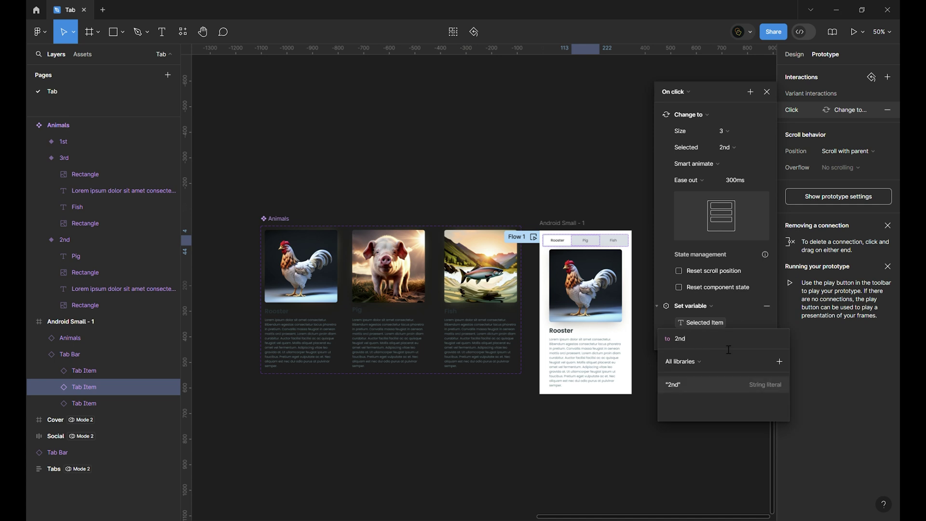
{"action": "key", "text": "Return"}
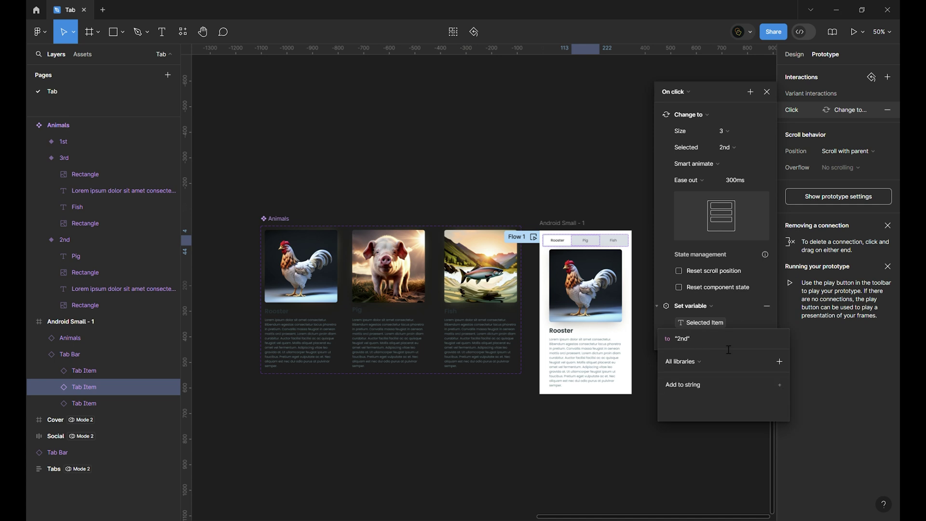
{"action": "left_click", "coordinate": [663, 316]}
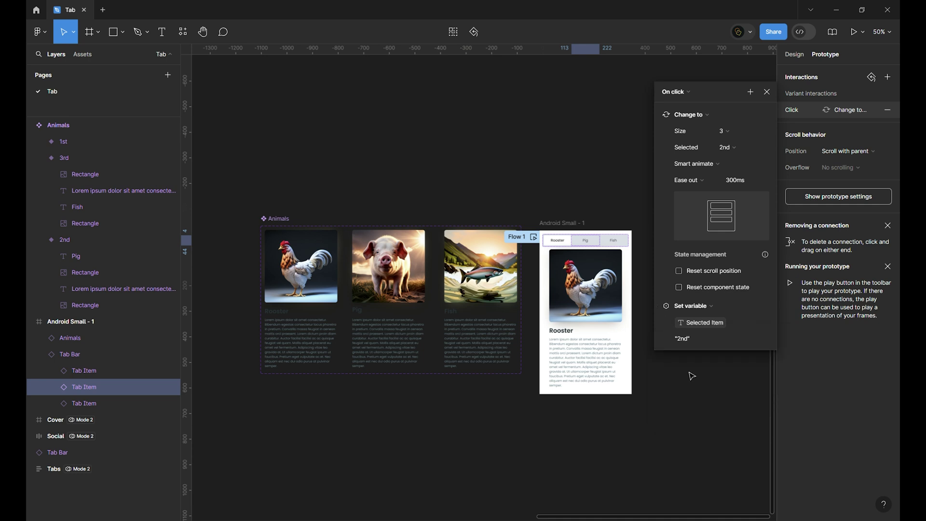
{"action": "left_click", "coordinate": [767, 92]}
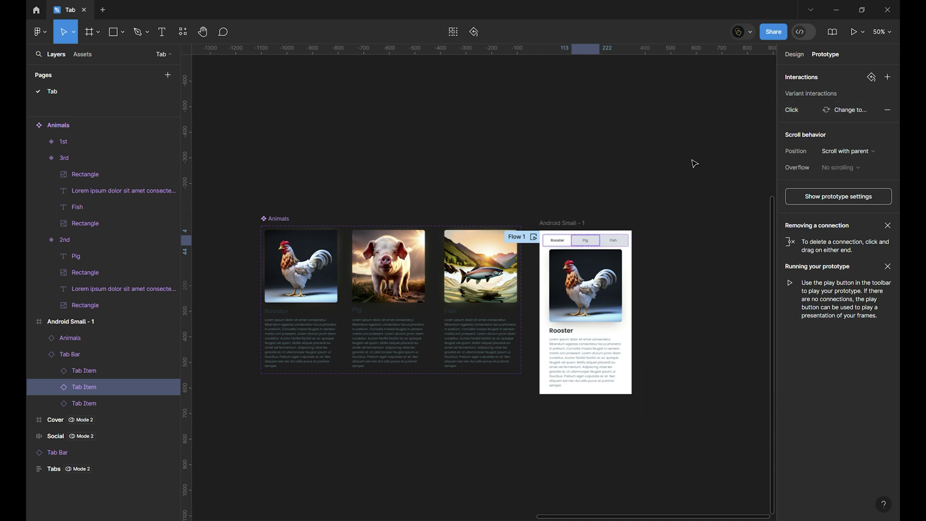
Step: Give the Fish tab item an On click action changing to the 3rd variant with Smart animate
{"action": "left_click", "coordinate": [613, 240]}
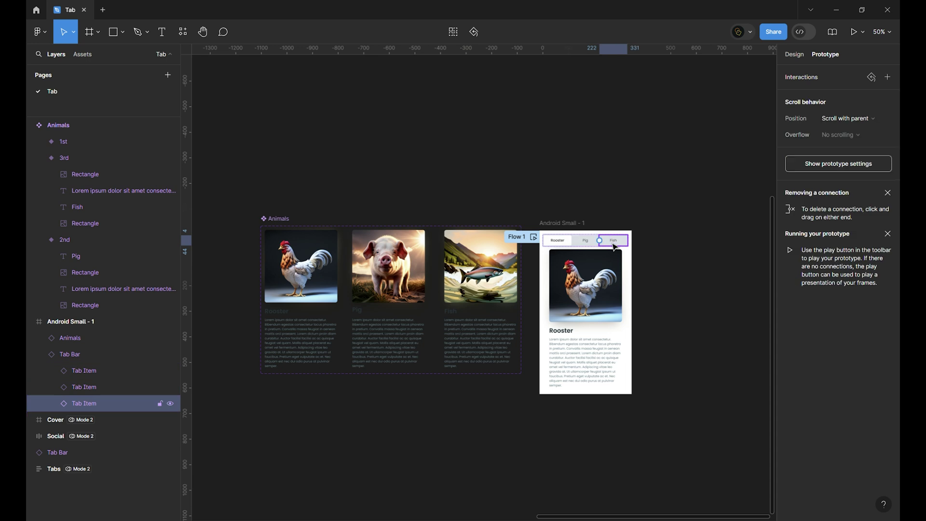
{"action": "left_click", "coordinate": [883, 81]}
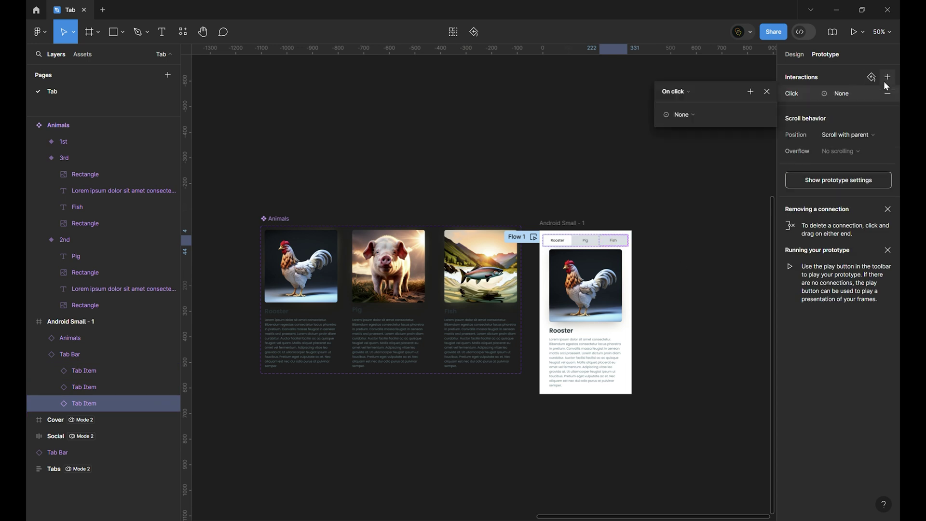
{"action": "left_click", "coordinate": [679, 114]}
{"action": "left_click", "coordinate": [716, 145]}
{"action": "left_click", "coordinate": [753, 146]}
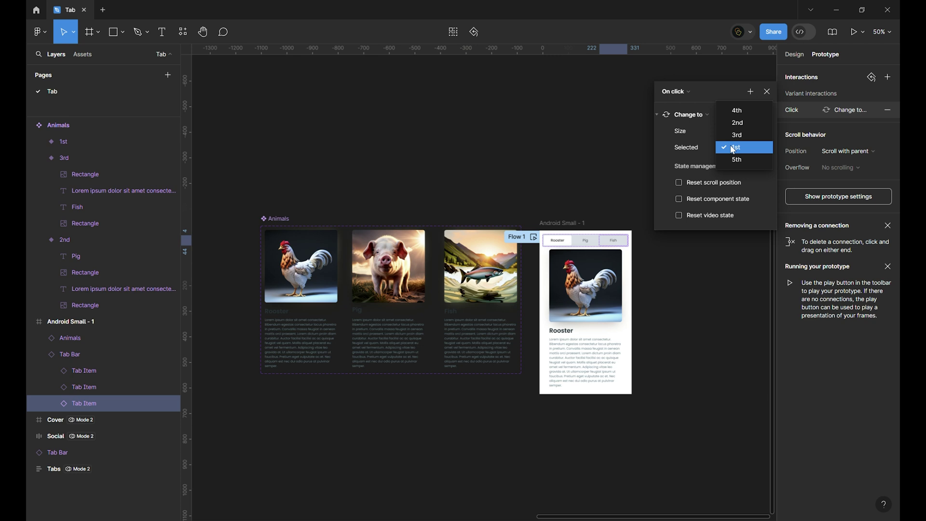
{"action": "left_click", "coordinate": [736, 135]}
{"action": "left_click", "coordinate": [709, 164]}
{"action": "left_click", "coordinate": [713, 187]}
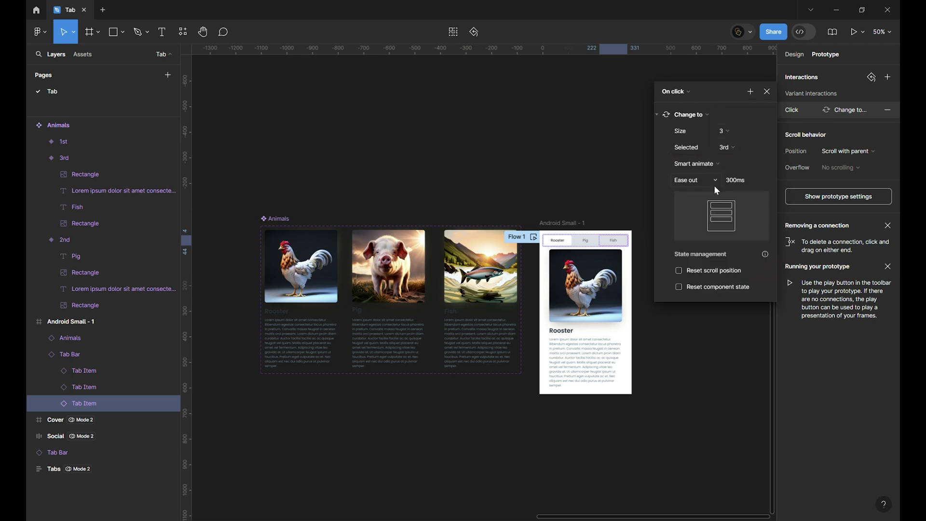
Step: Add a Set variable action to the Fish click setting Selected Item to "3rd"
{"action": "left_click", "coordinate": [755, 117]}
{"action": "left_click", "coordinate": [779, 158]}
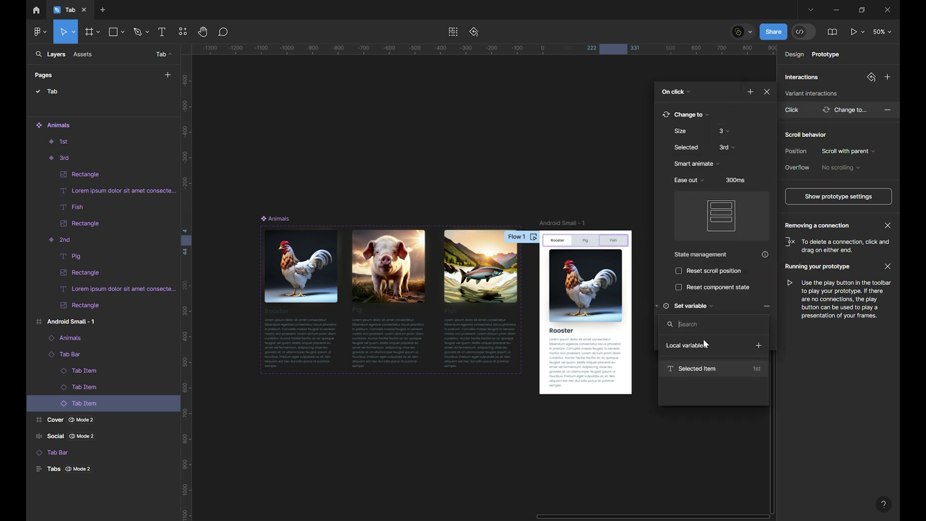
{"action": "left_click", "coordinate": [713, 368]}
{"action": "type", "text": "3rd"}
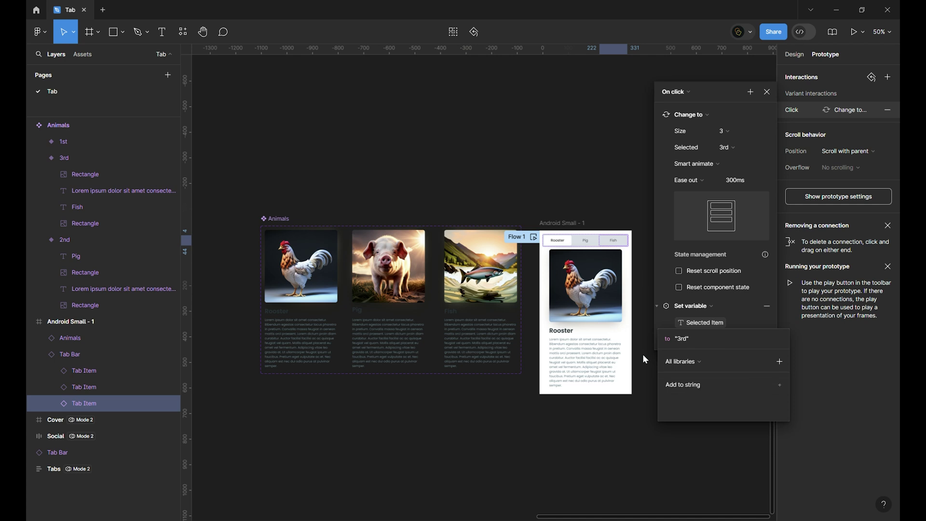
{"action": "key", "text": "Return"}
Step: Add a Set variable action to the Rooster tab's click setting Selected Item to "1st"
{"action": "left_click", "coordinate": [557, 240]}
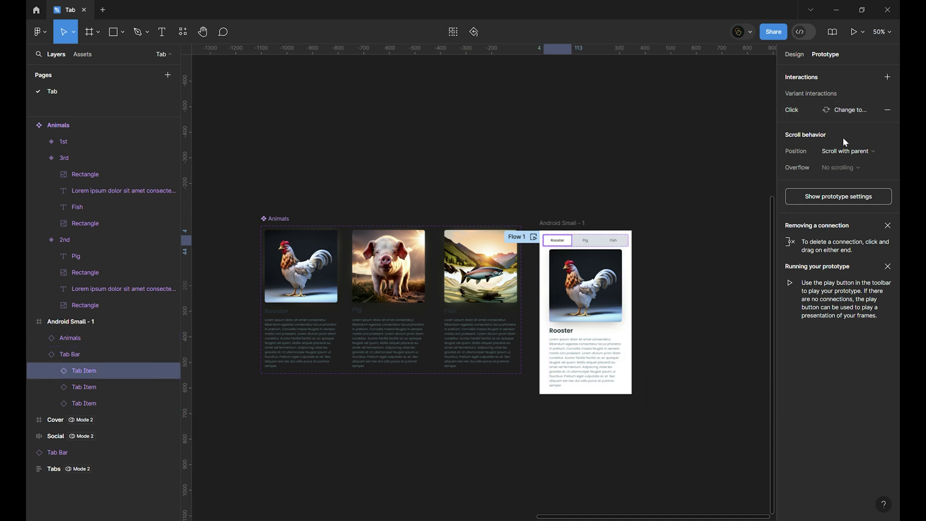
{"action": "left_click", "coordinate": [840, 111]}
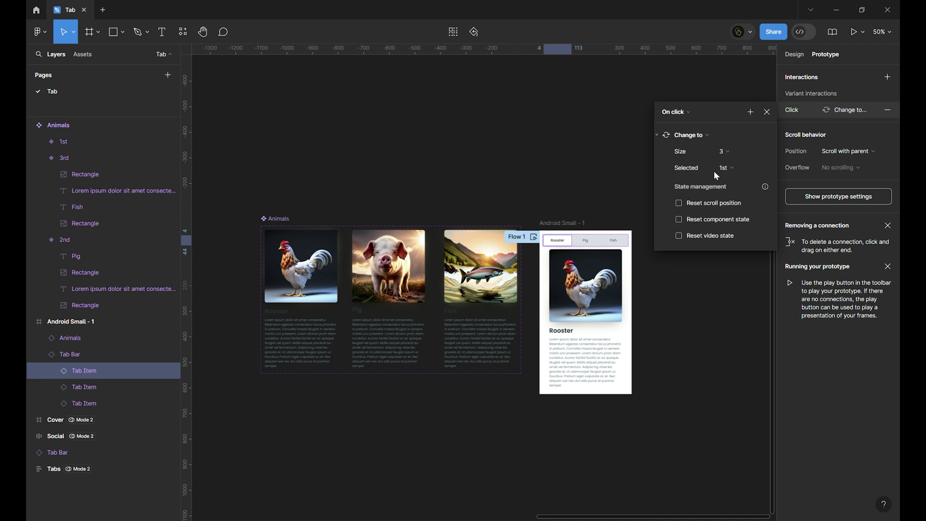
{"action": "left_click", "coordinate": [750, 112]}
{"action": "left_click", "coordinate": [784, 178]}
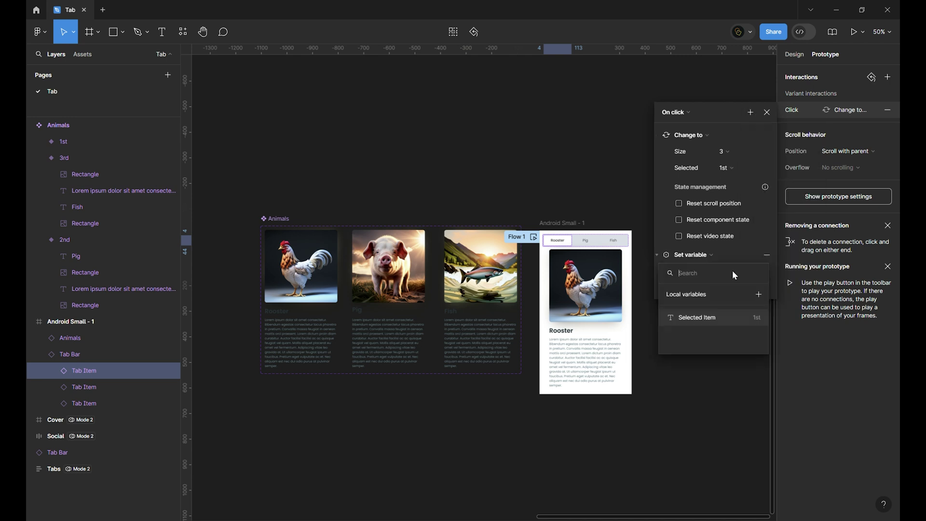
{"action": "left_click", "coordinate": [720, 312]}
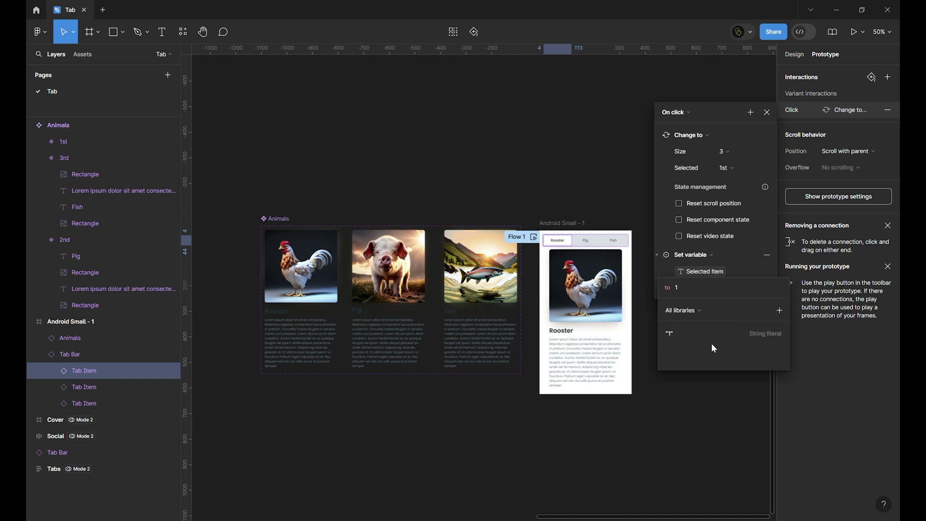
{"action": "left_click", "coordinate": [711, 343]}
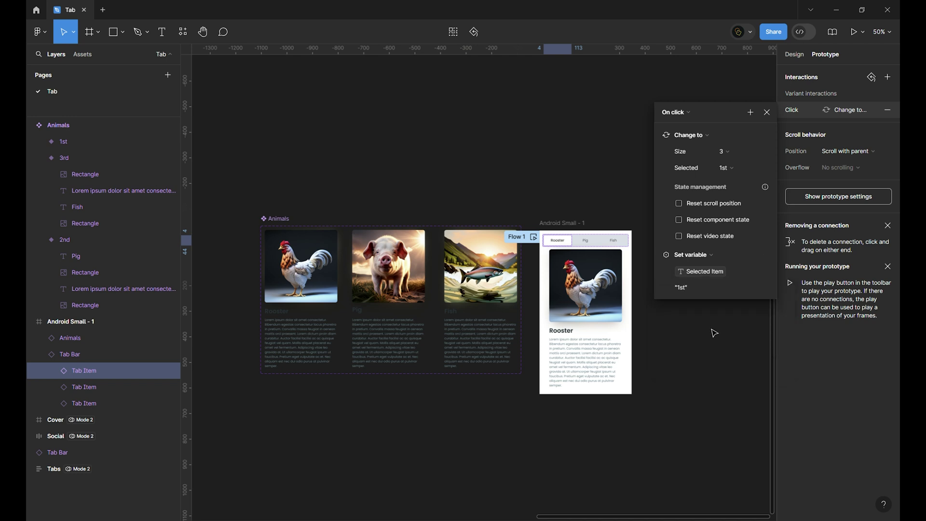
{"action": "left_click", "coordinate": [727, 322]}
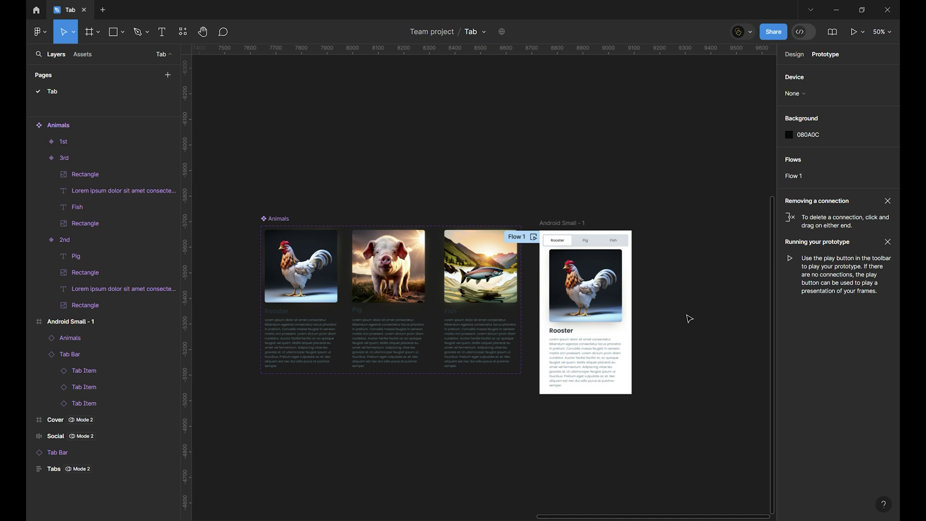
Step: Preview the prototype and click the Pig, Fish, then Pig tabs to confirm each shows its animal
{"action": "left_click", "coordinate": [533, 237]}
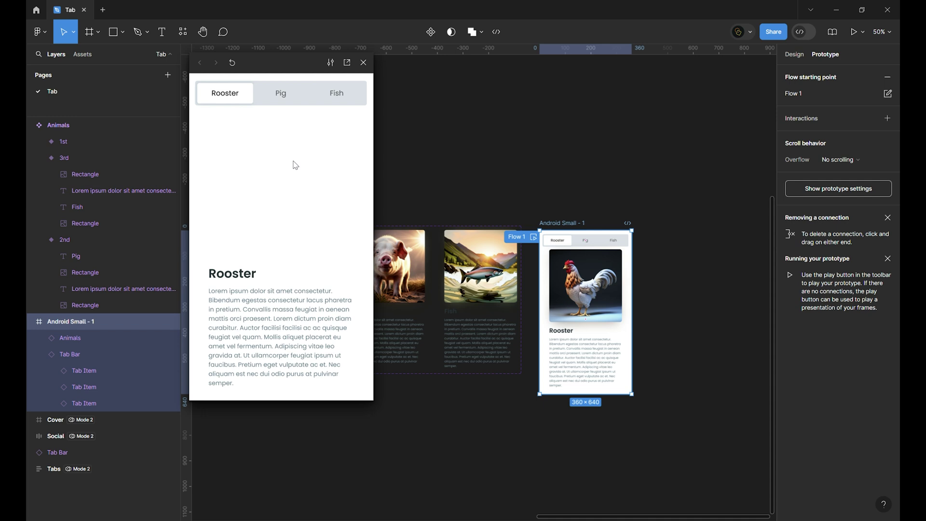
{"action": "left_click", "coordinate": [296, 101]}
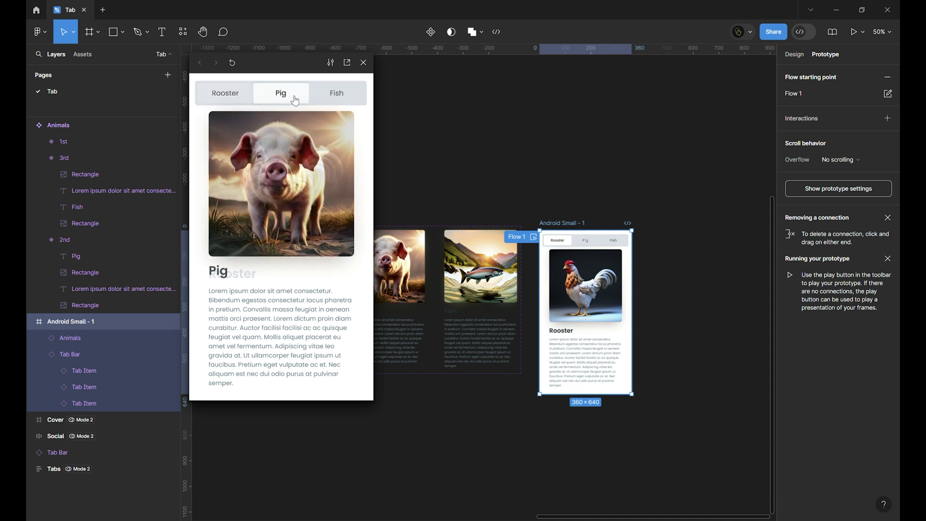
{"action": "left_click", "coordinate": [328, 98]}
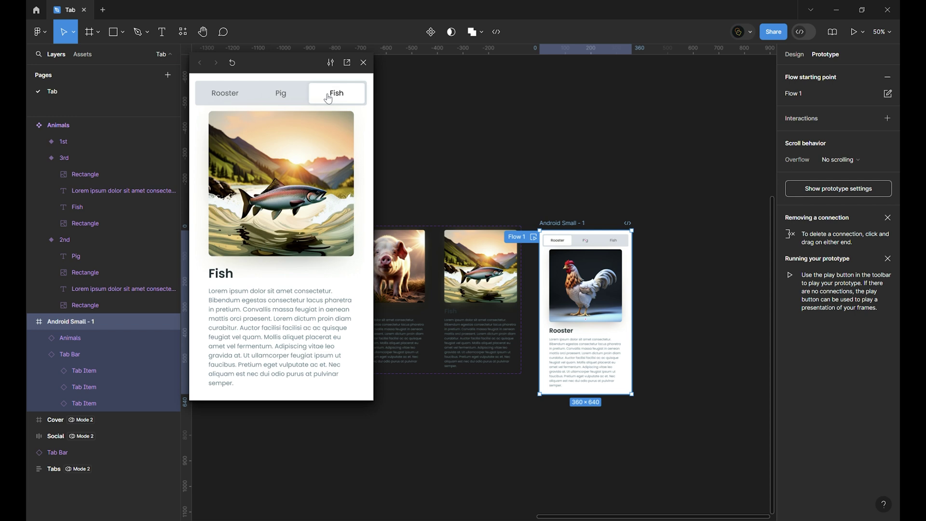
{"action": "left_click", "coordinate": [293, 105]}
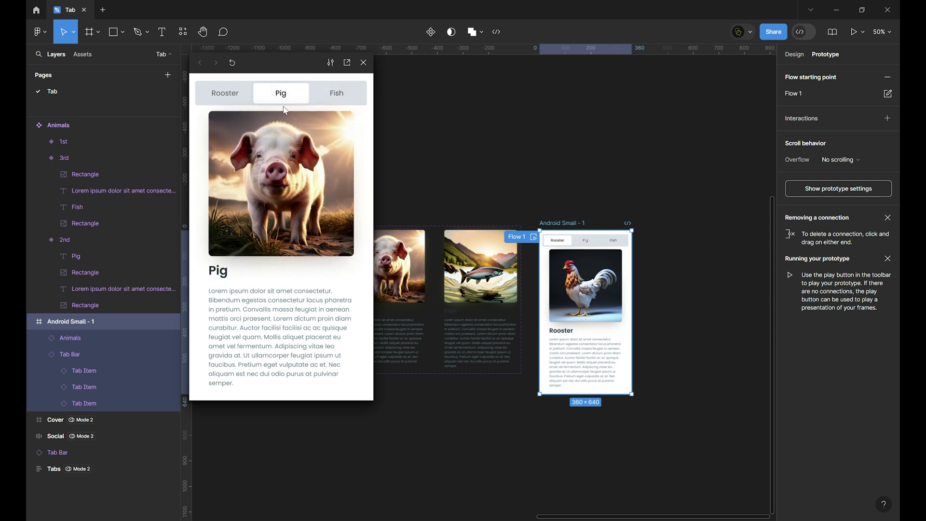